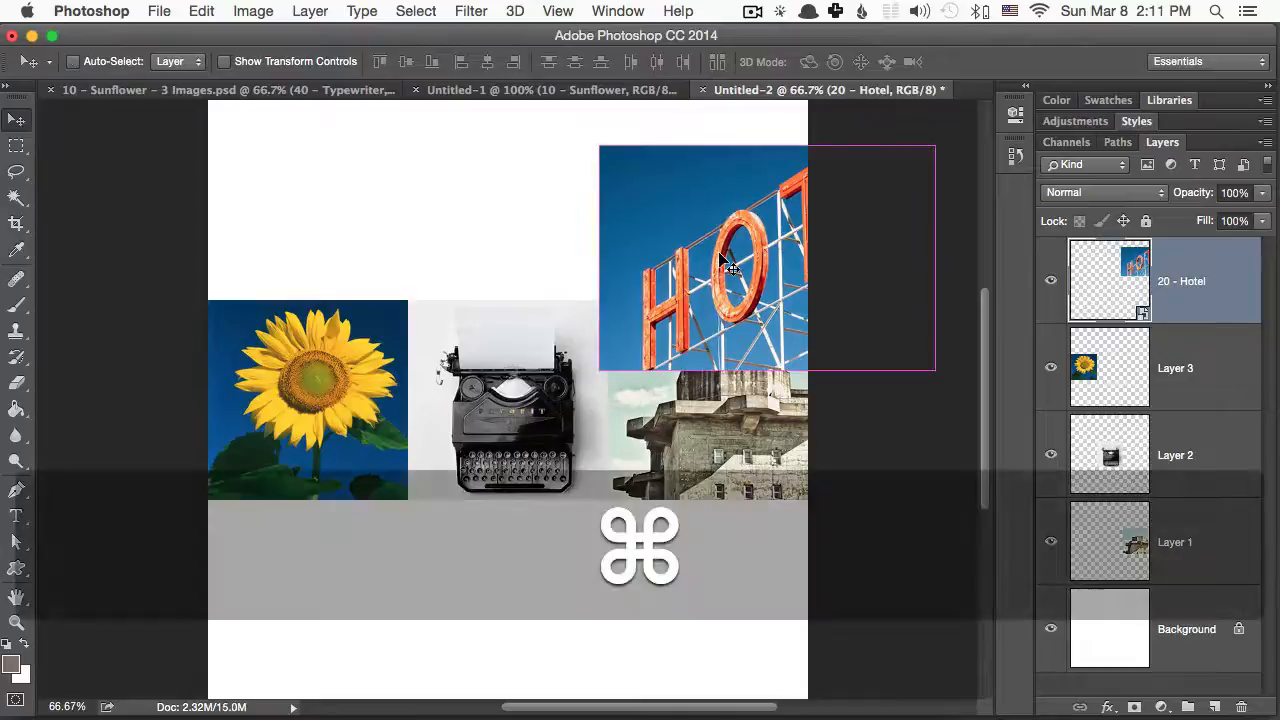
Reposition the floating Untitled-3 window and the main window to compare the two documents containing the hotel image
key(super+z)
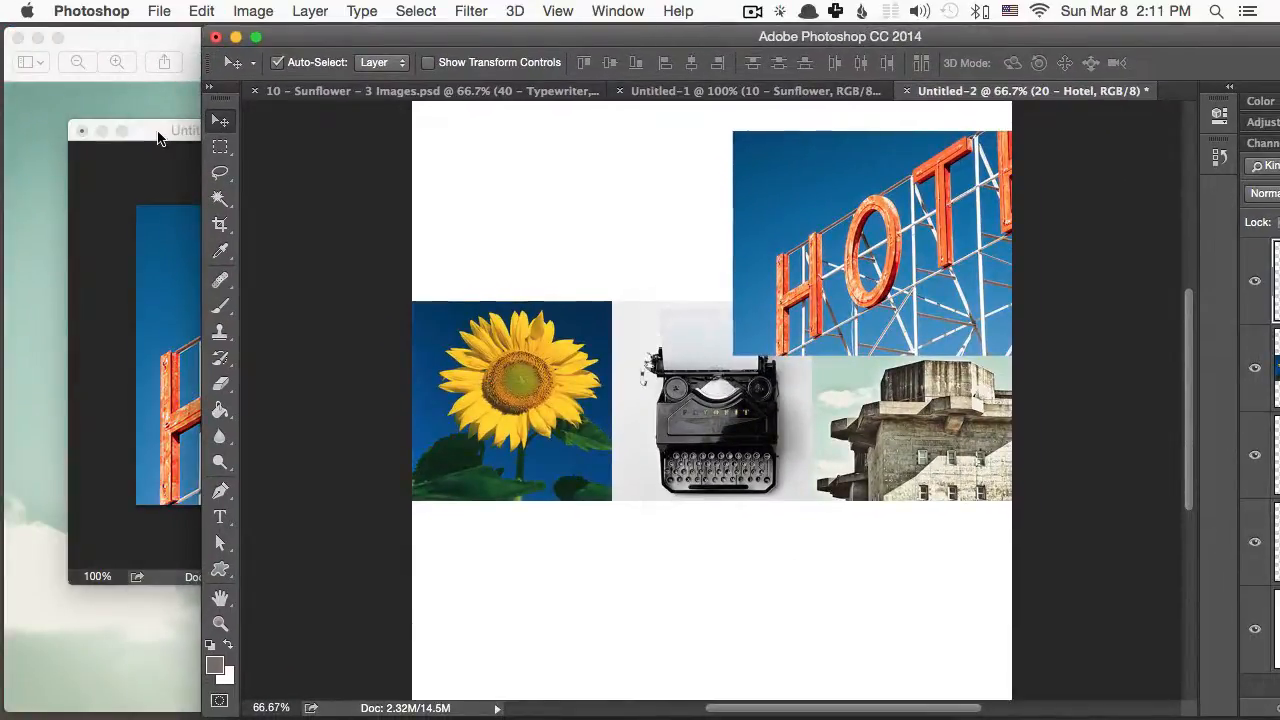
drag(157, 137, 405, 145)
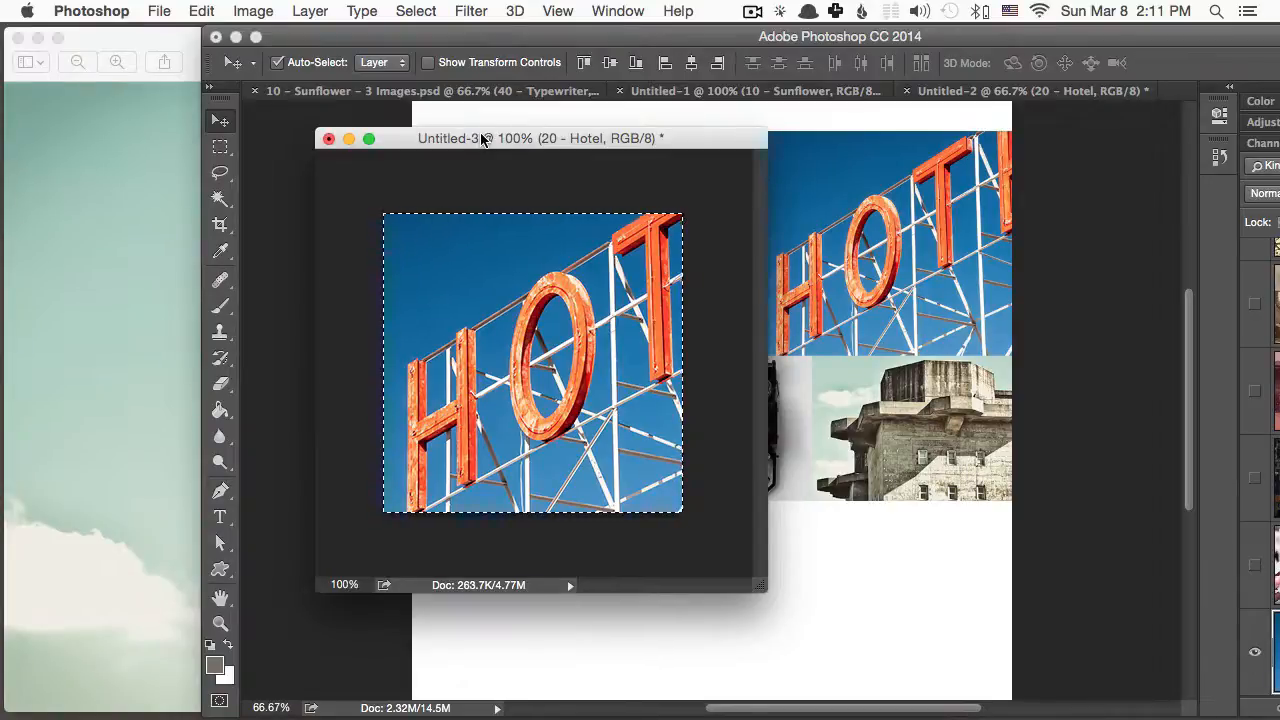
drag(484, 138, 279, 183)
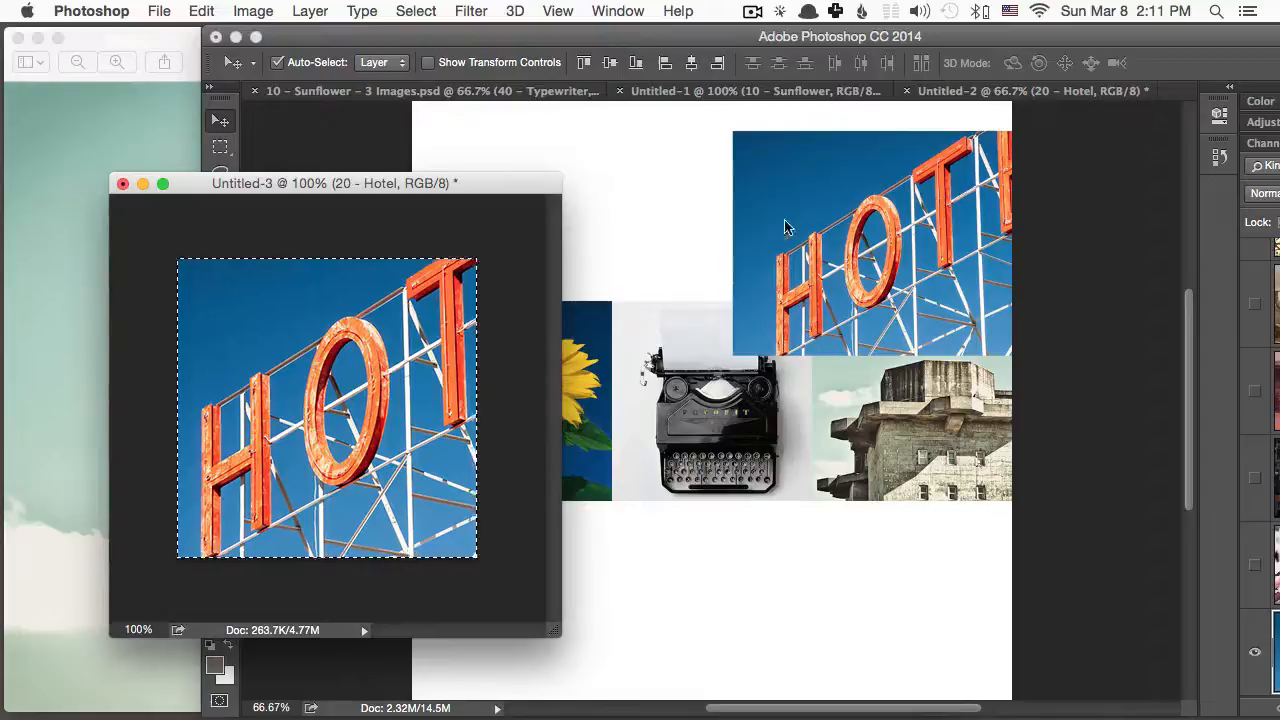
drag(414, 183, 534, 160)
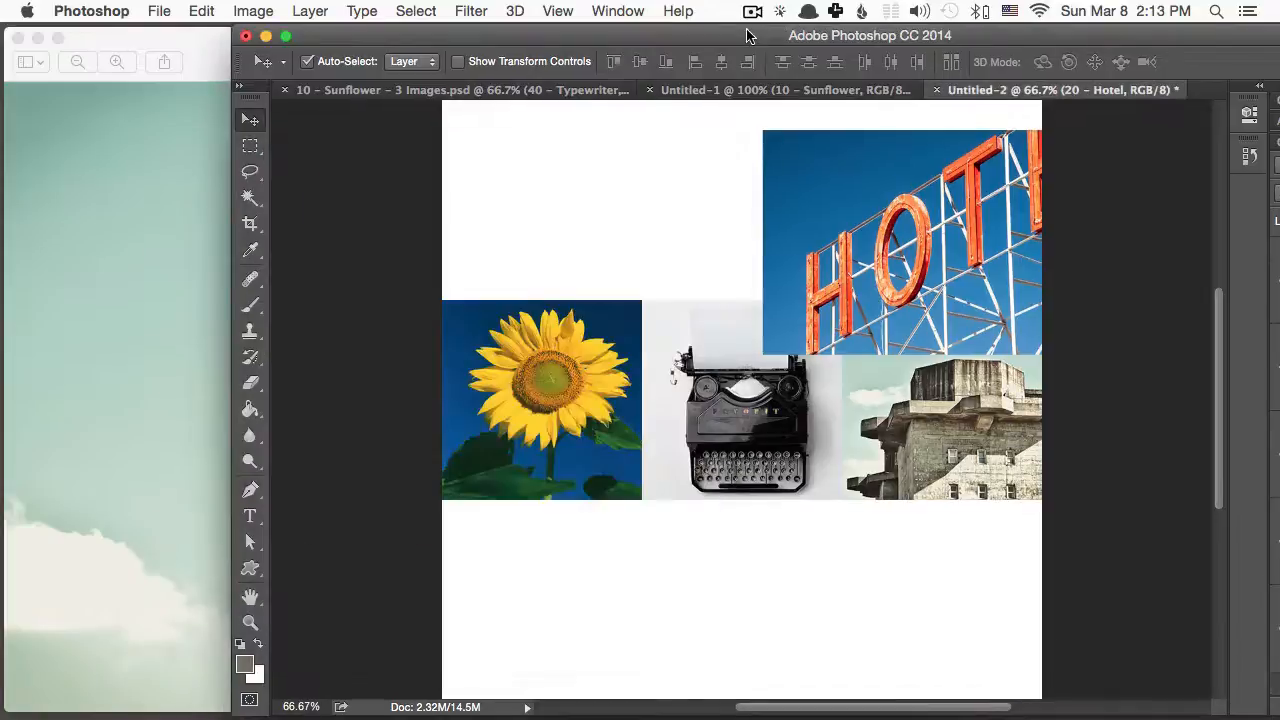
drag(746, 35, 878, 51)
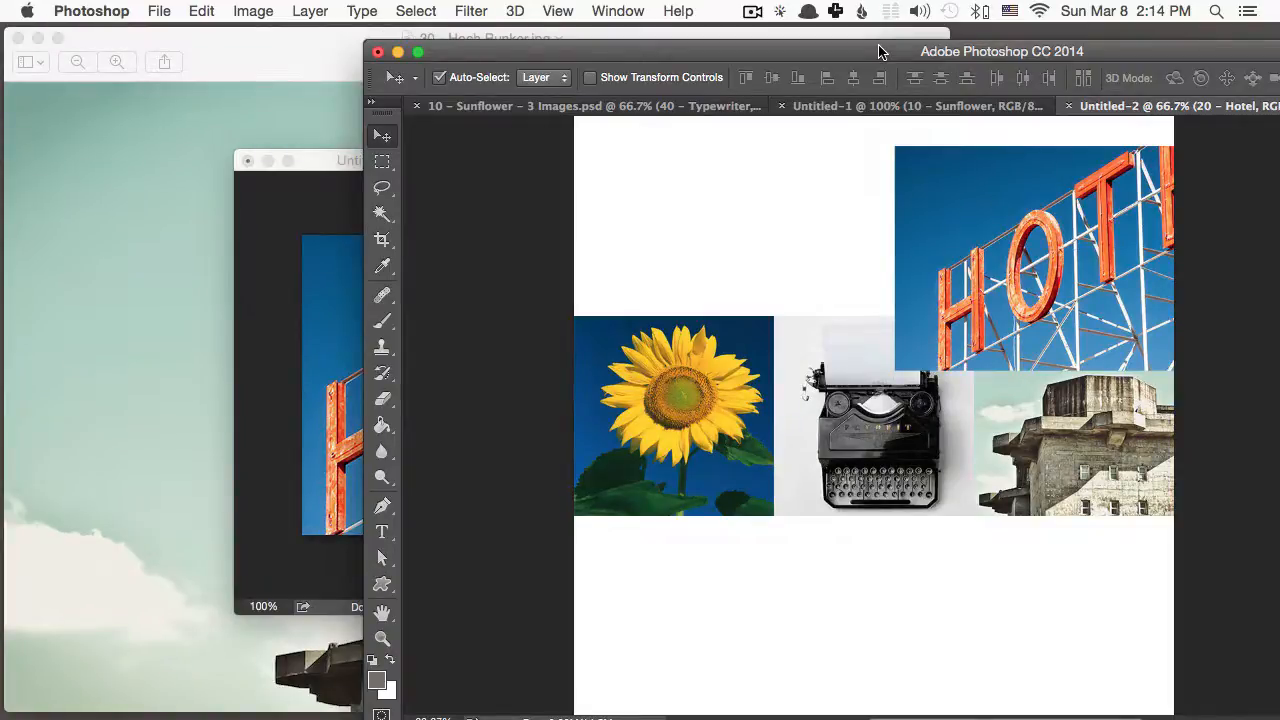
drag(880, 51, 512, 27)
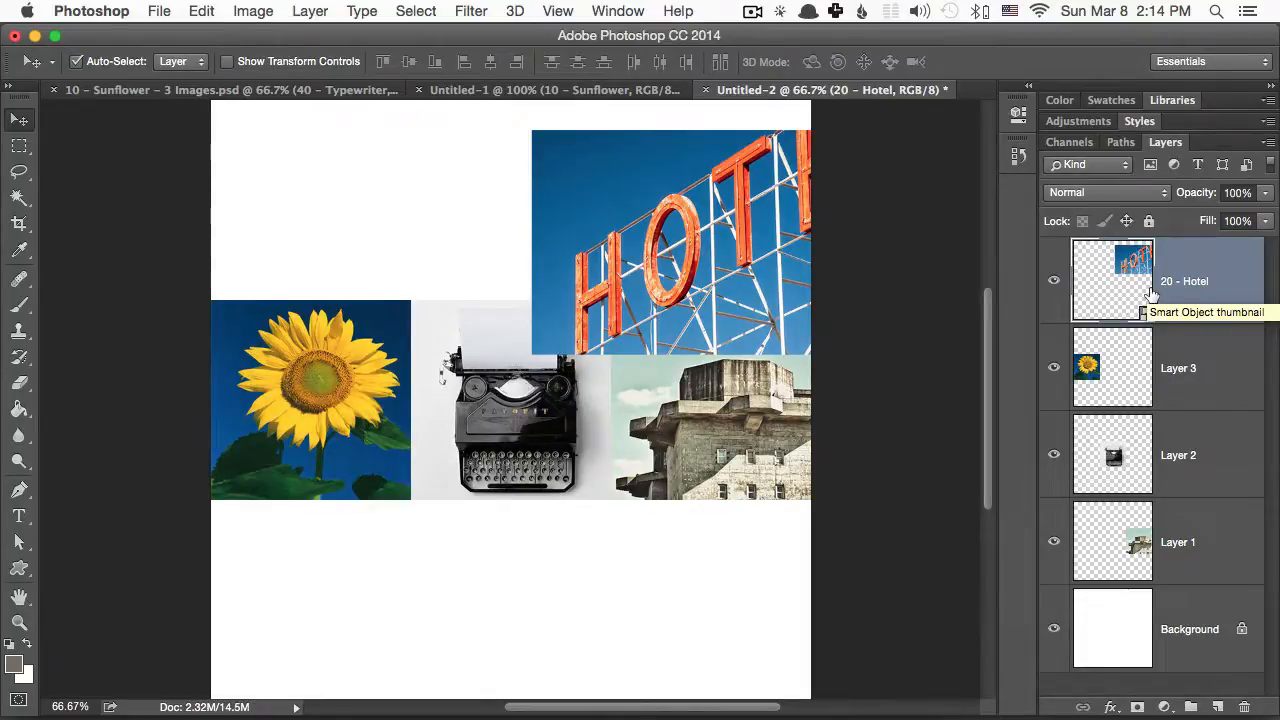
Move the 20 - Hotel smart object about 134 px left and 20 px up, and scale it proportionally down to about 6%
drag(684, 250, 601, 236)
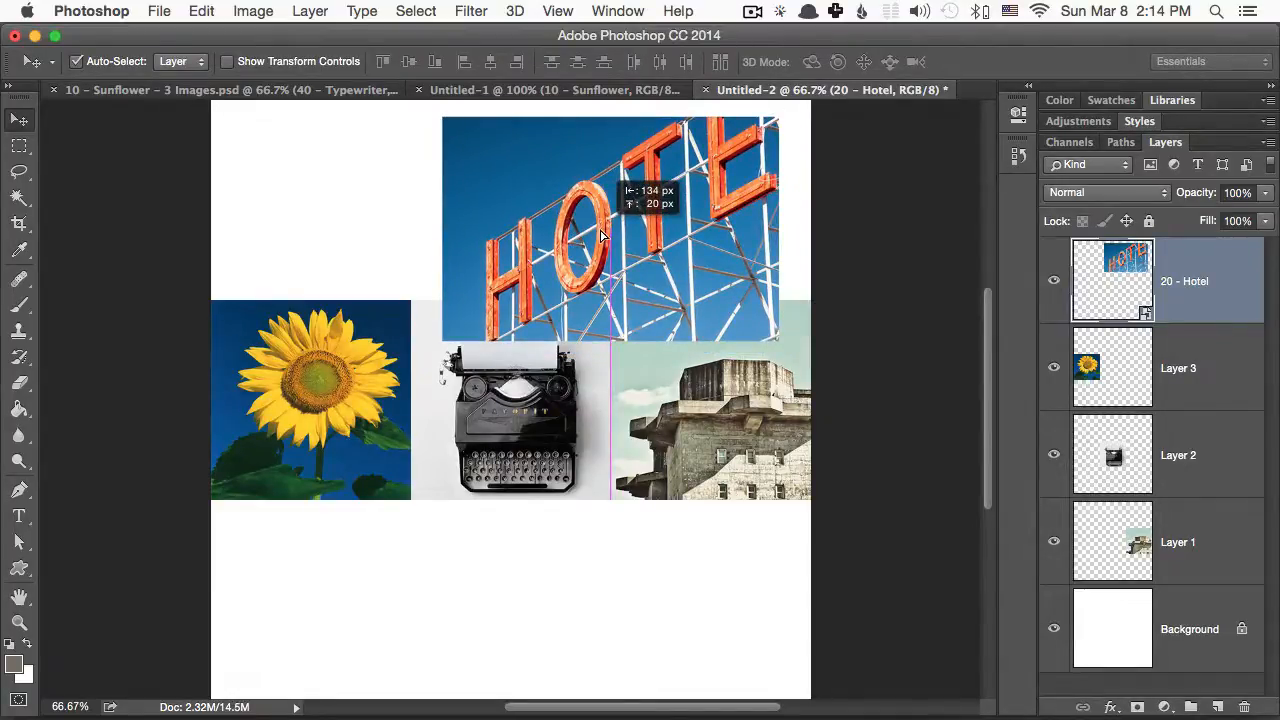
drag(601, 236, 601, 236)
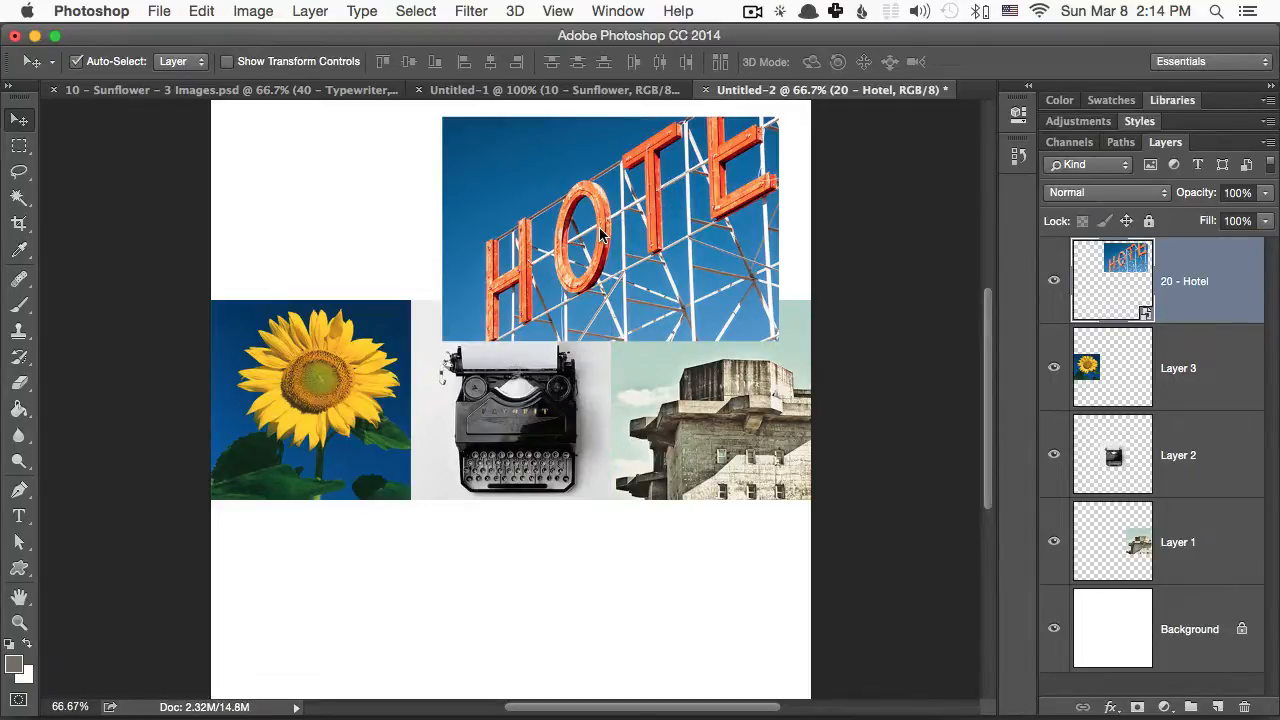
key(super+t)
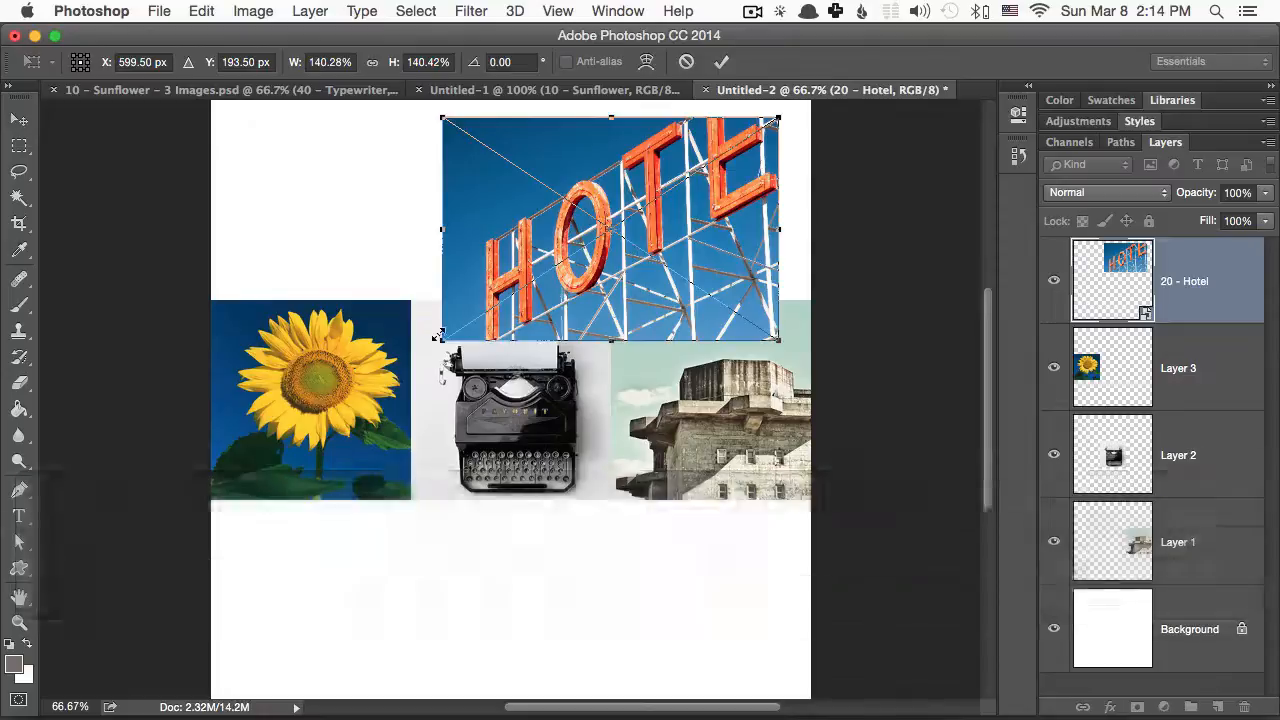
drag(441, 339, 774, 149)
key(Return)
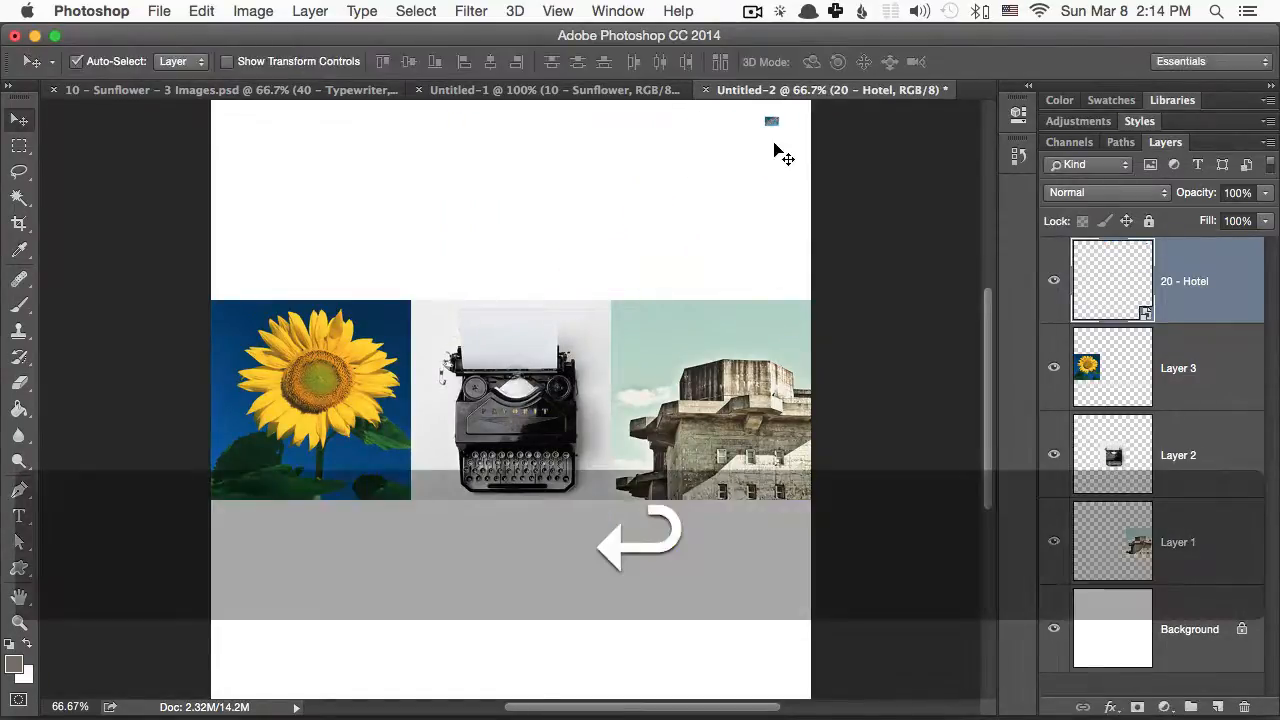
Inspect the pixels of the shrunken hotel image at up to 600% magnification
key(super+equal)
key(super+equal)
key(super+equal)
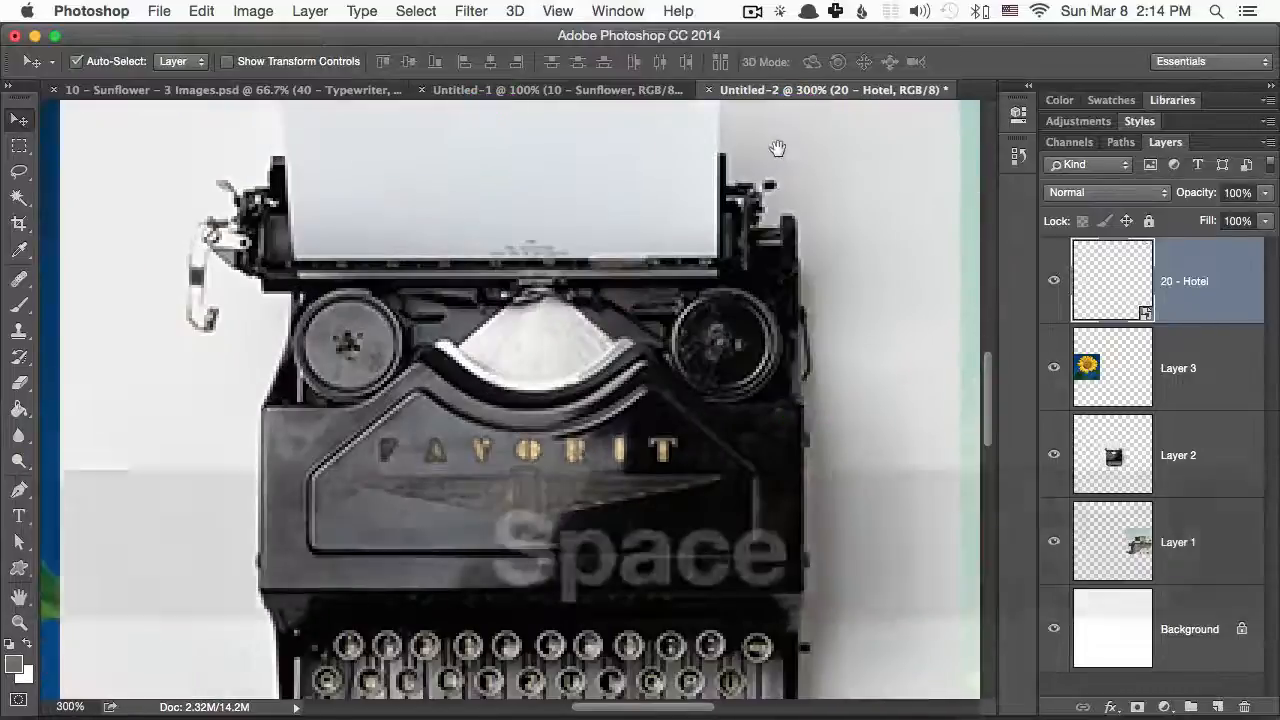
drag(771, 149, 592, 452)
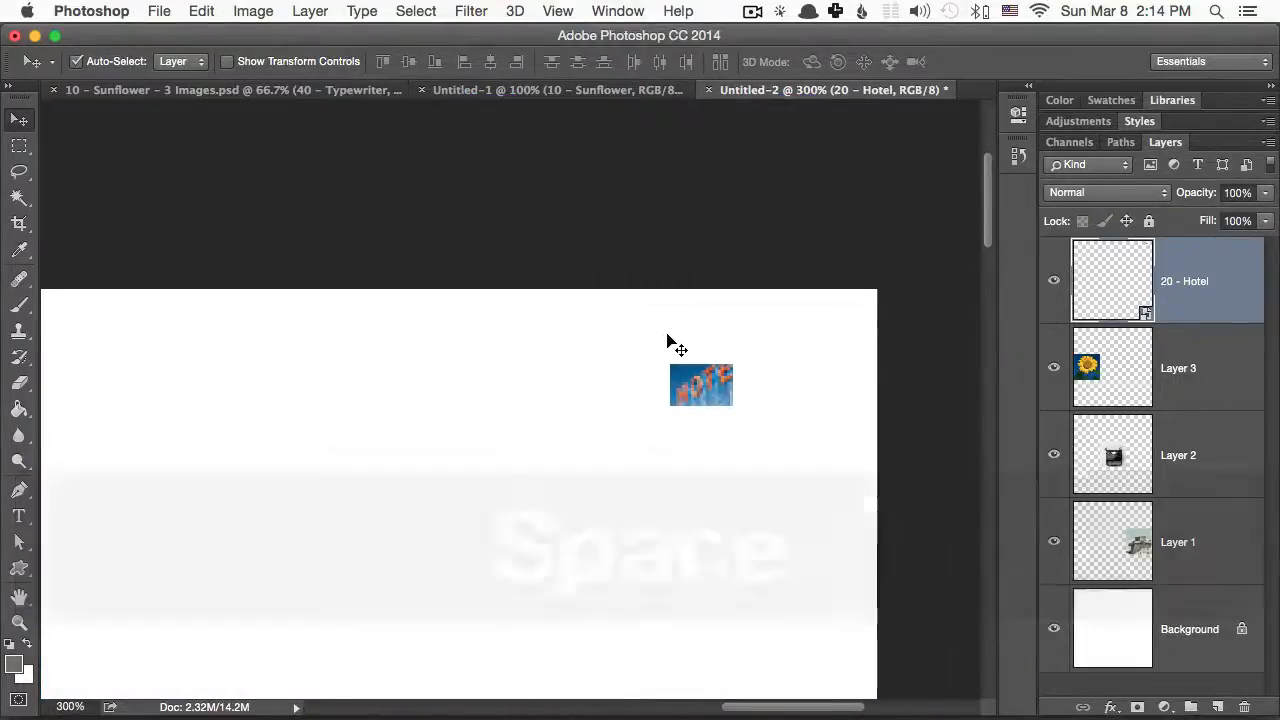
key(super+equal)
key(super+equal)
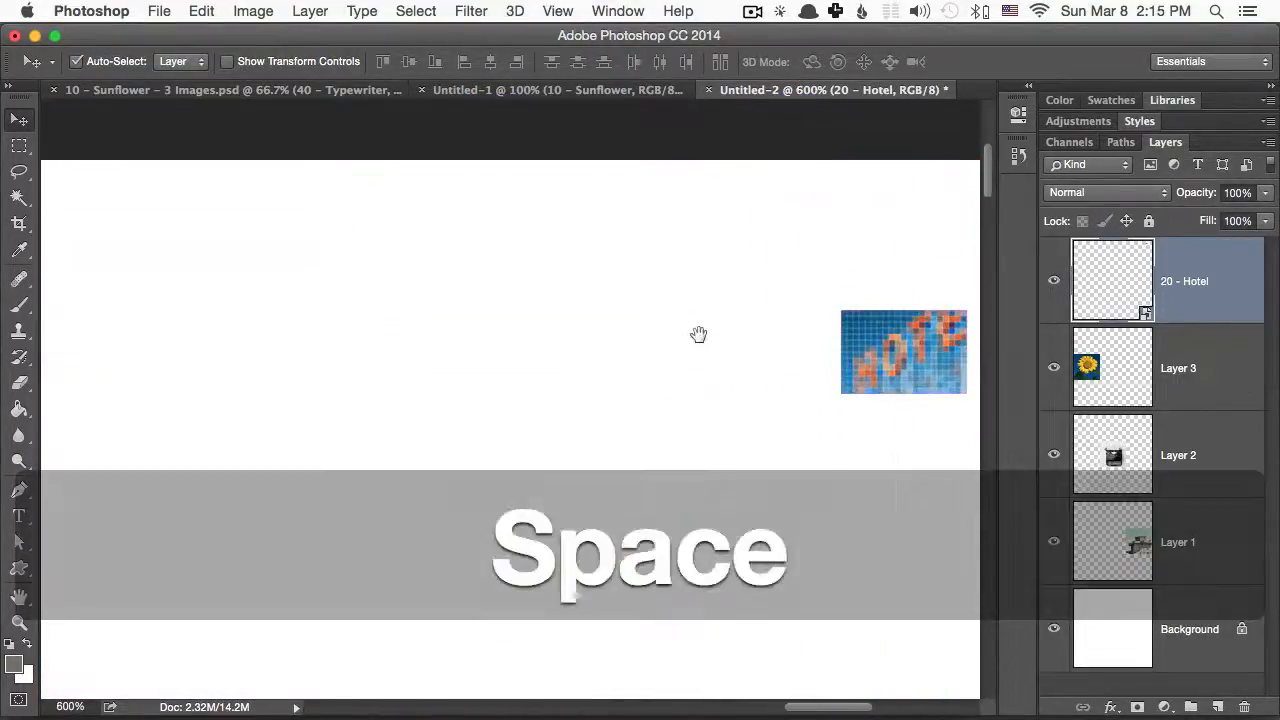
drag(697, 334, 571, 380)
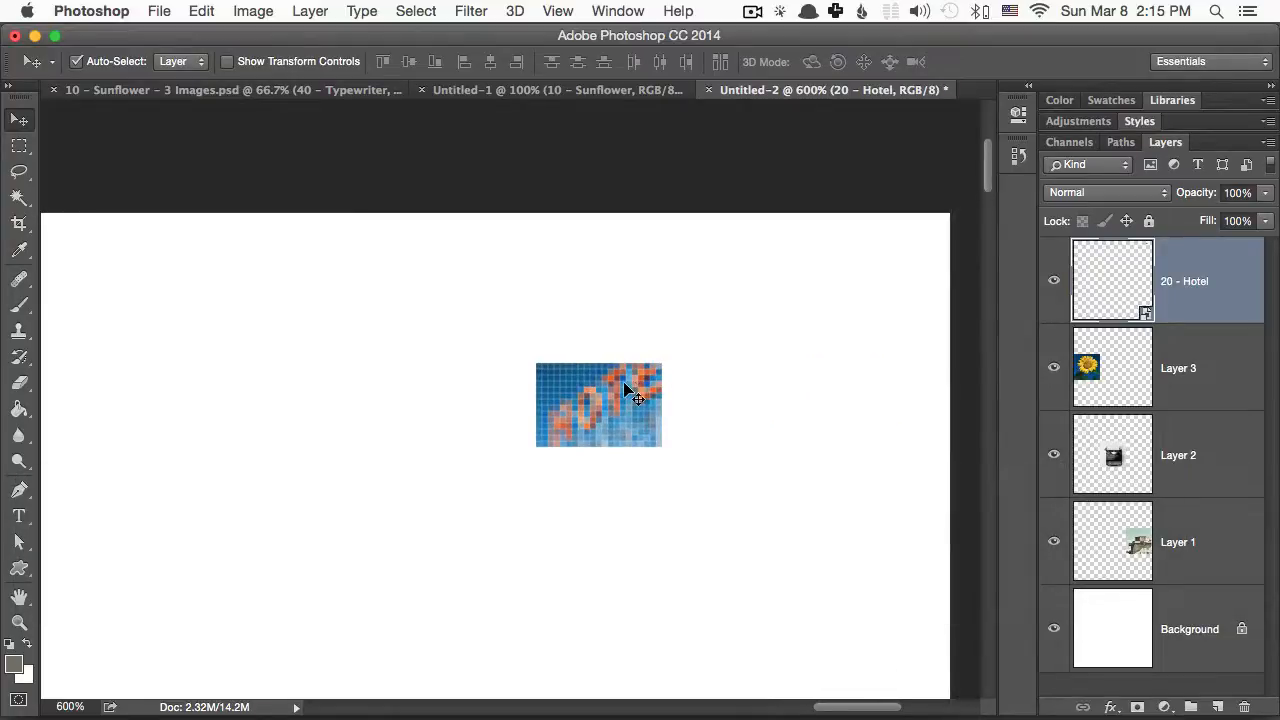
key(super+minus)
key(super+minus)
key(super+minus)
key(super+minus)
key(super+minus)
key(super+minus)
key(super+minus)
key(super+minus)
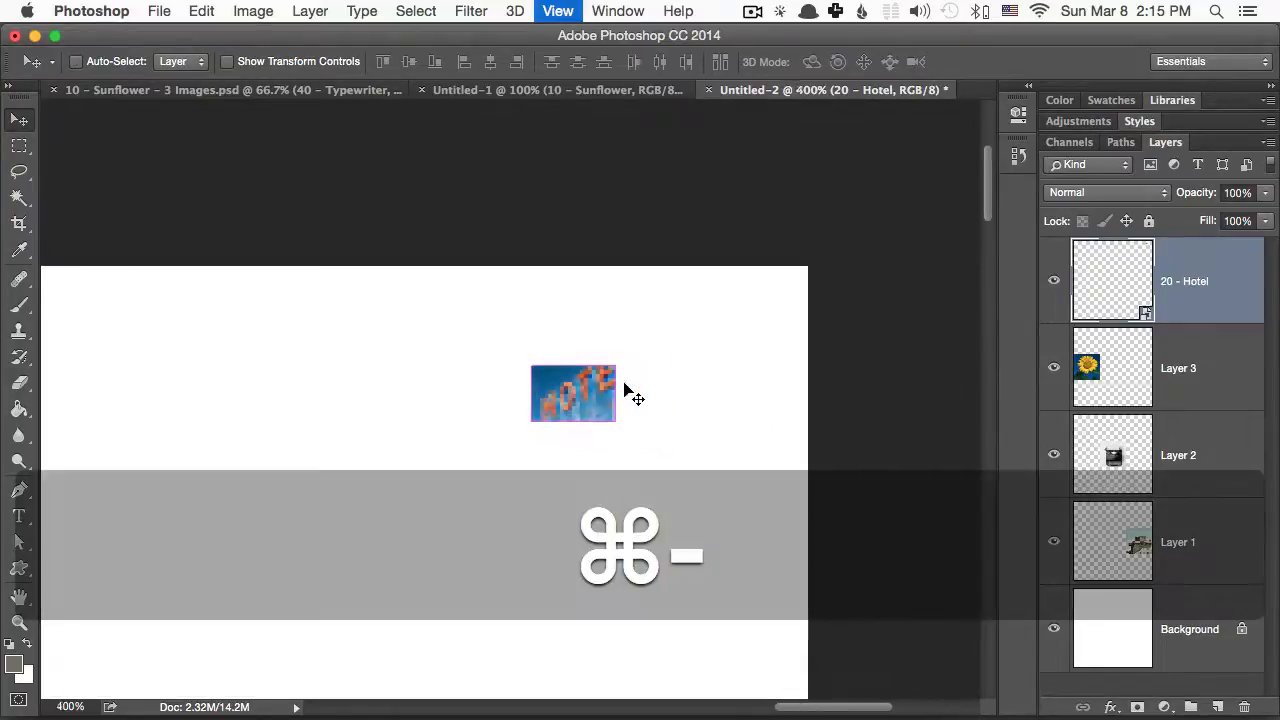
key(super+equal)
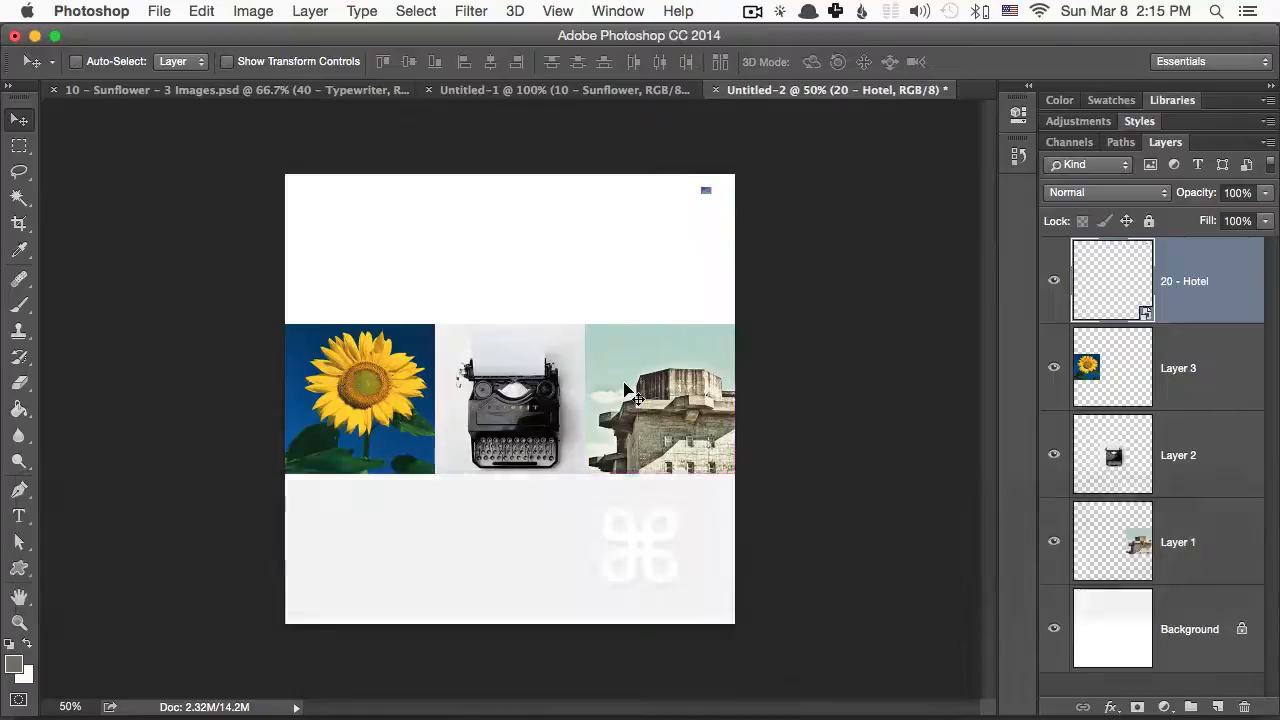
Scale the hotel smart object proportionally up to about 194% and compare it with the tiny version by undoing and redoing
key(super+t)
key(shift)
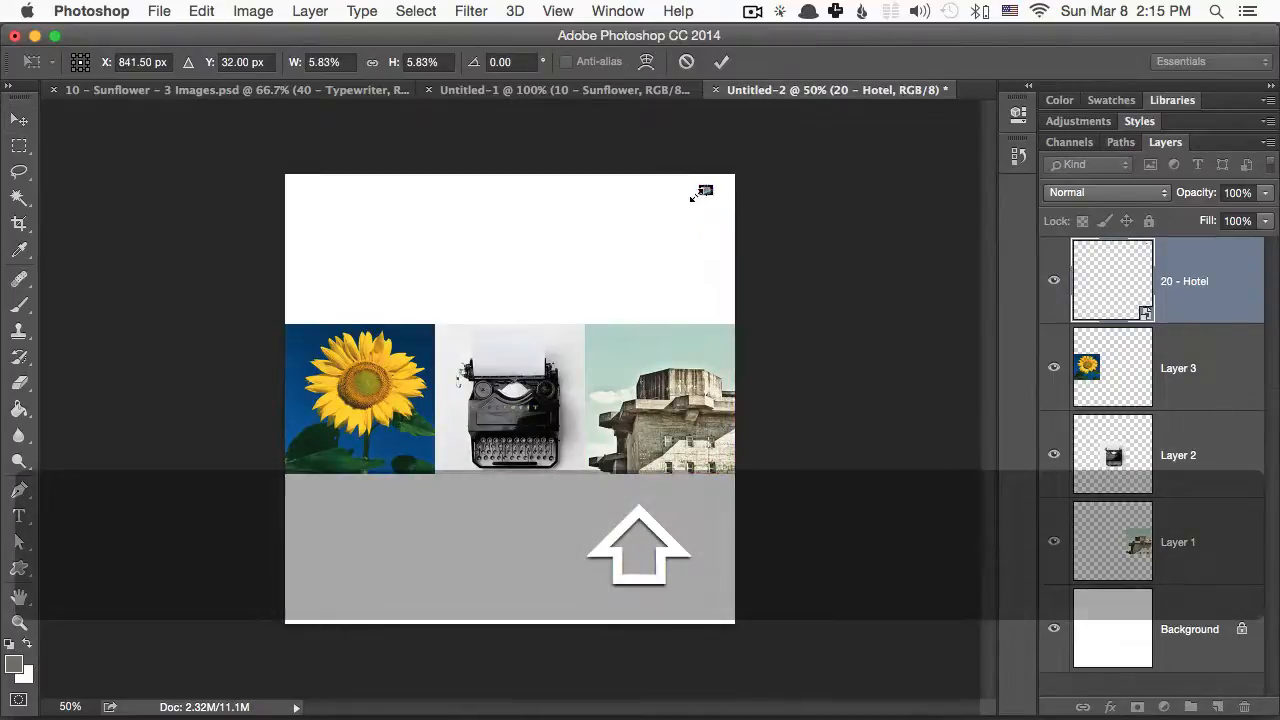
drag(692, 196, 350, 408)
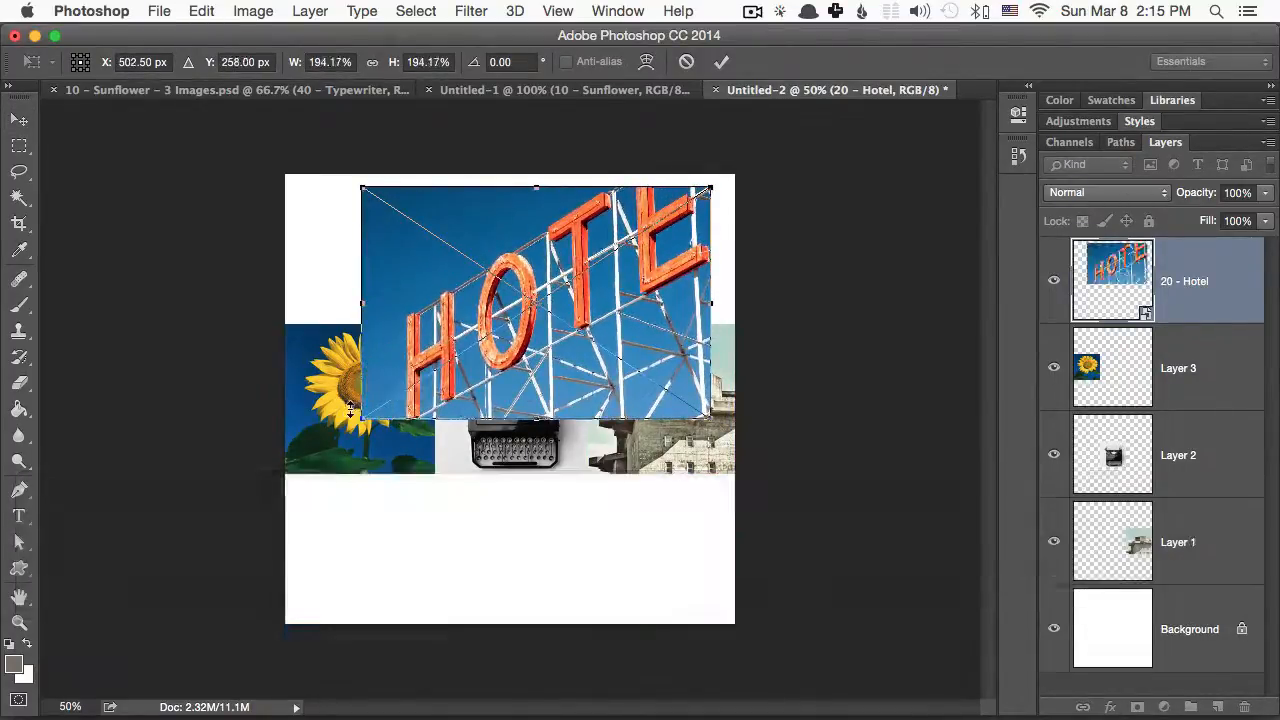
key(Return)
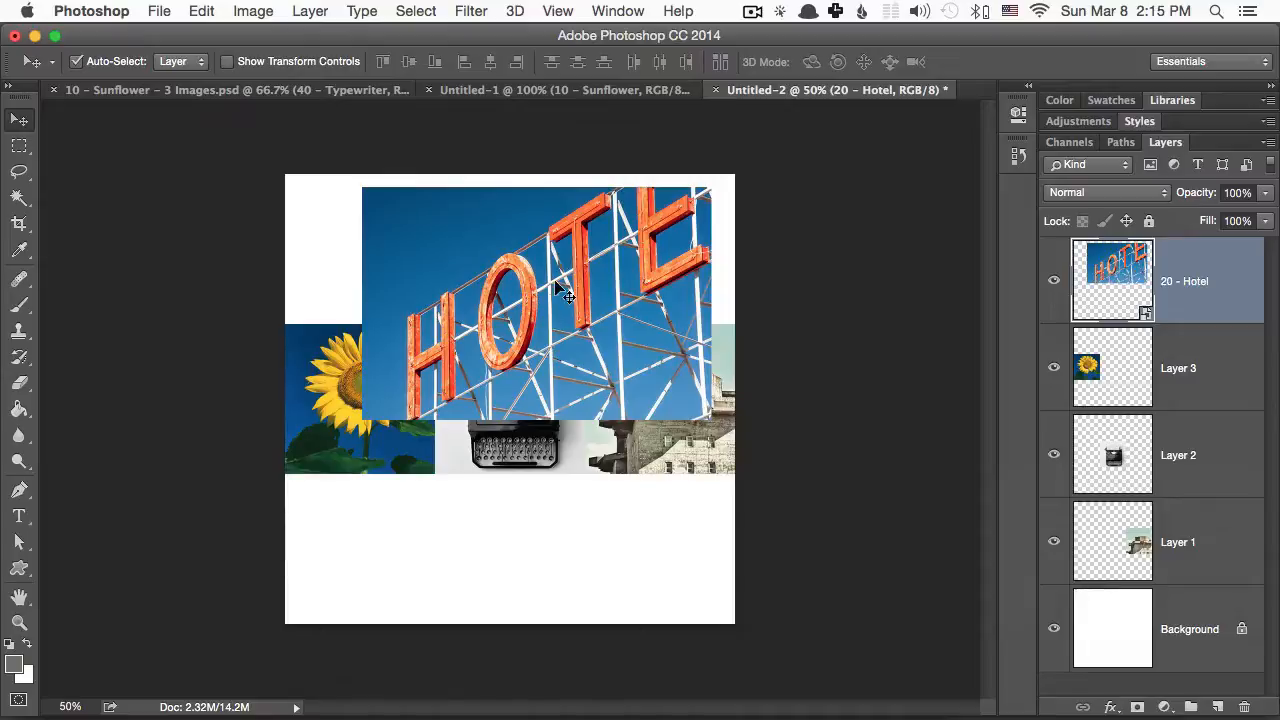
key(super+z)
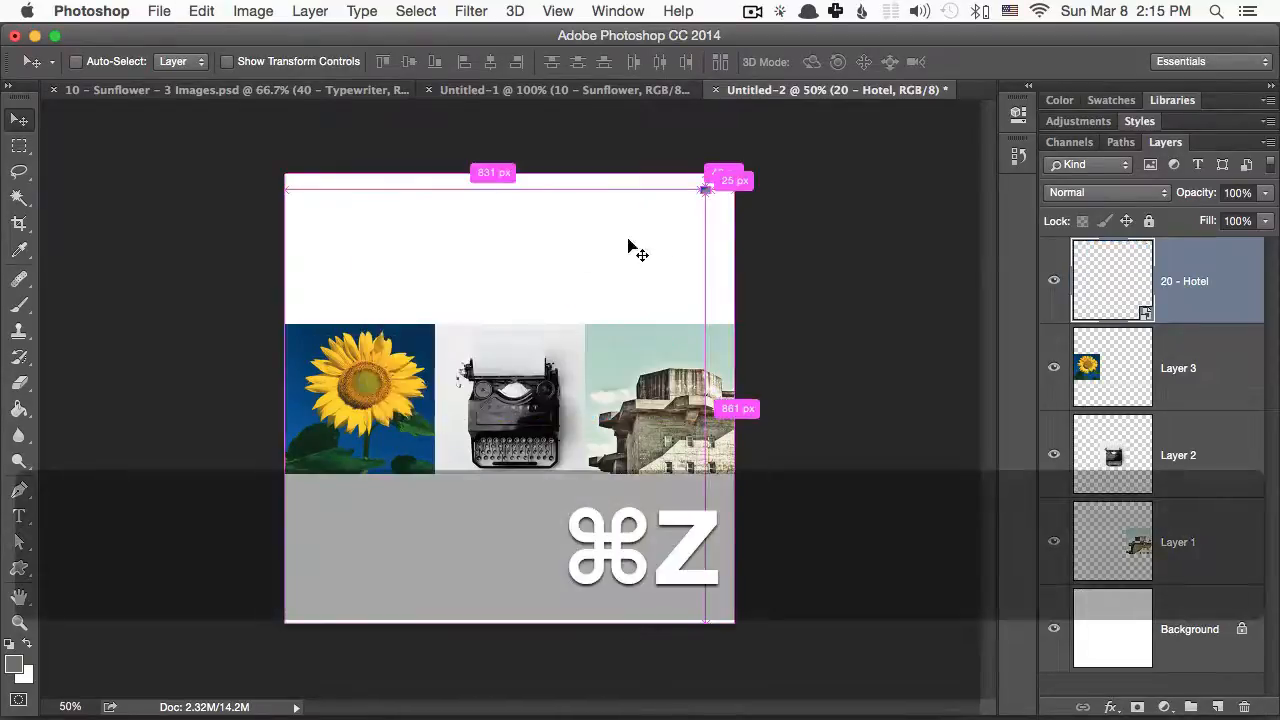
key(super+z)
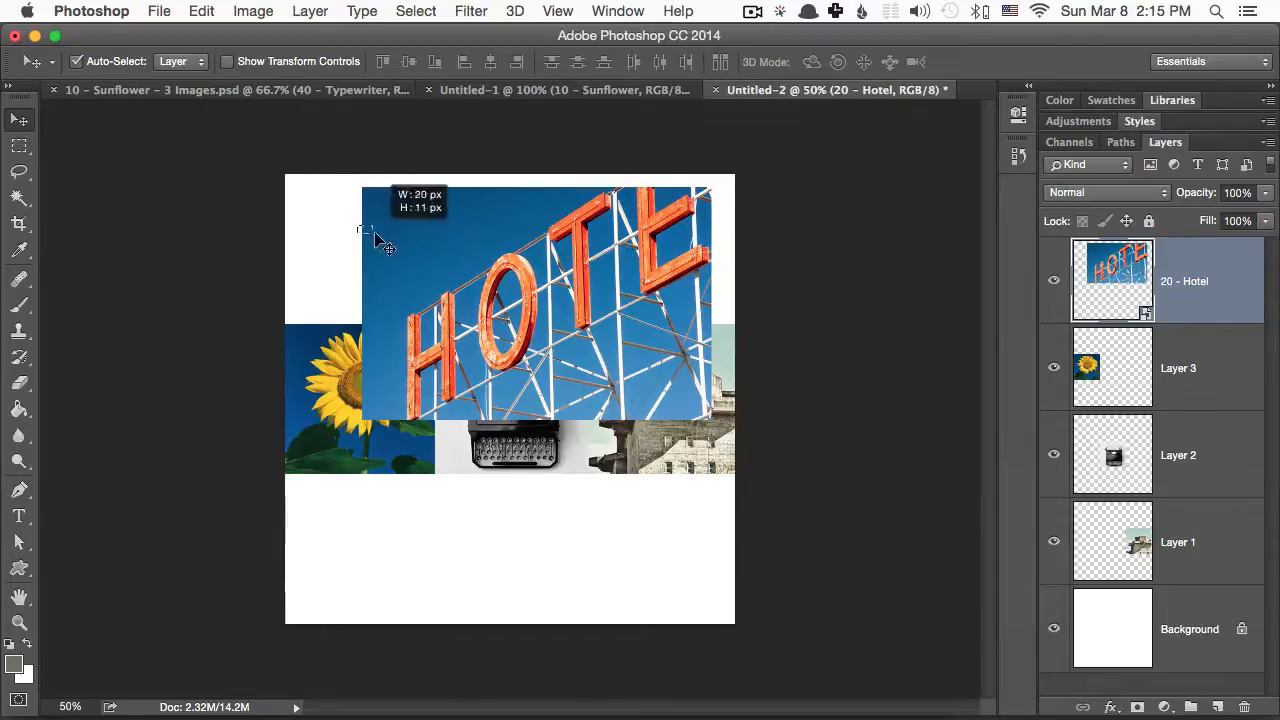
Move and scale the hotel image to about 253% so it fills the full canvas width above the three square photos
drag(440, 222, 415, 124)
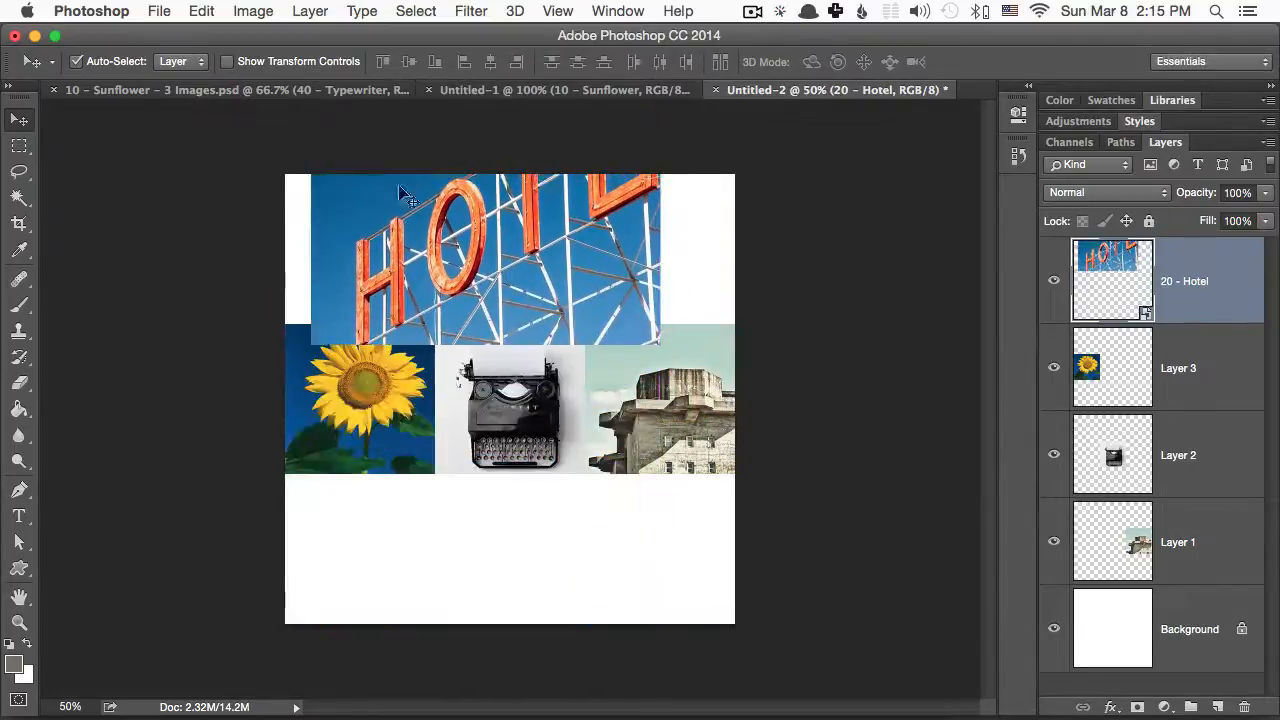
key(super+t)
key(shift)
drag(656, 356, 736, 393)
drag(310, 390, 280, 412)
drag(422, 360, 428, 270)
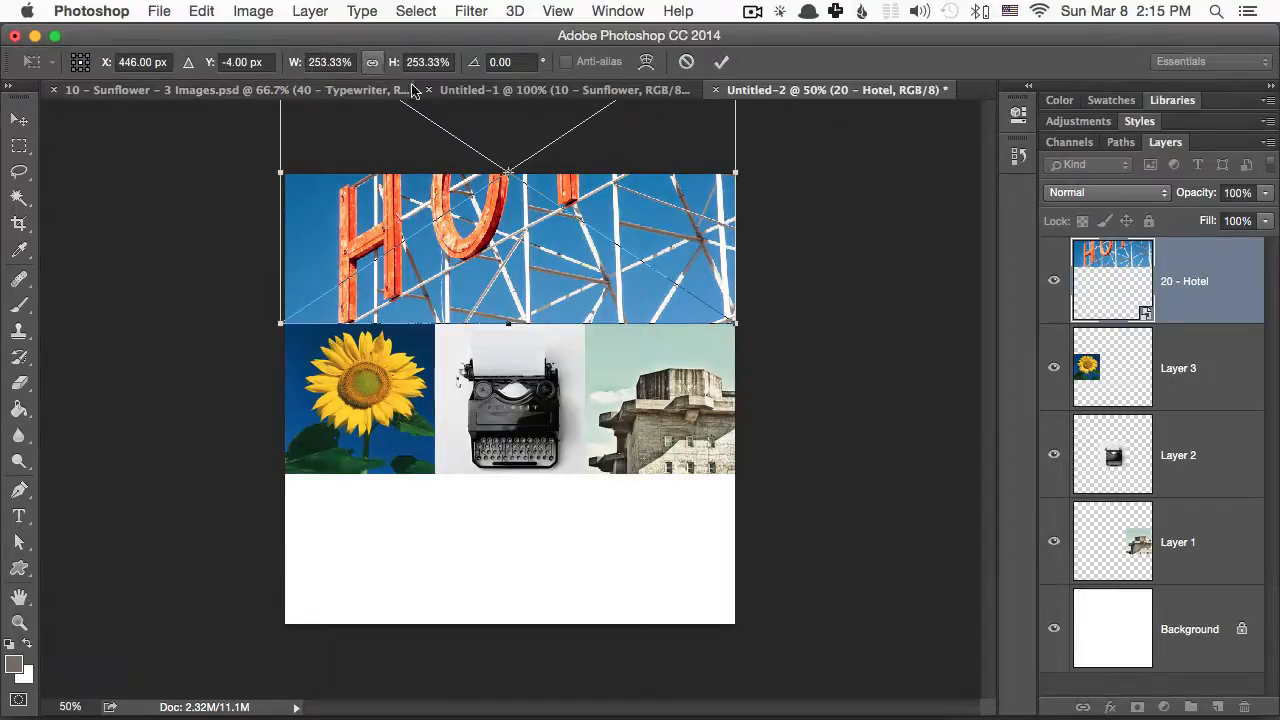
key(Return)
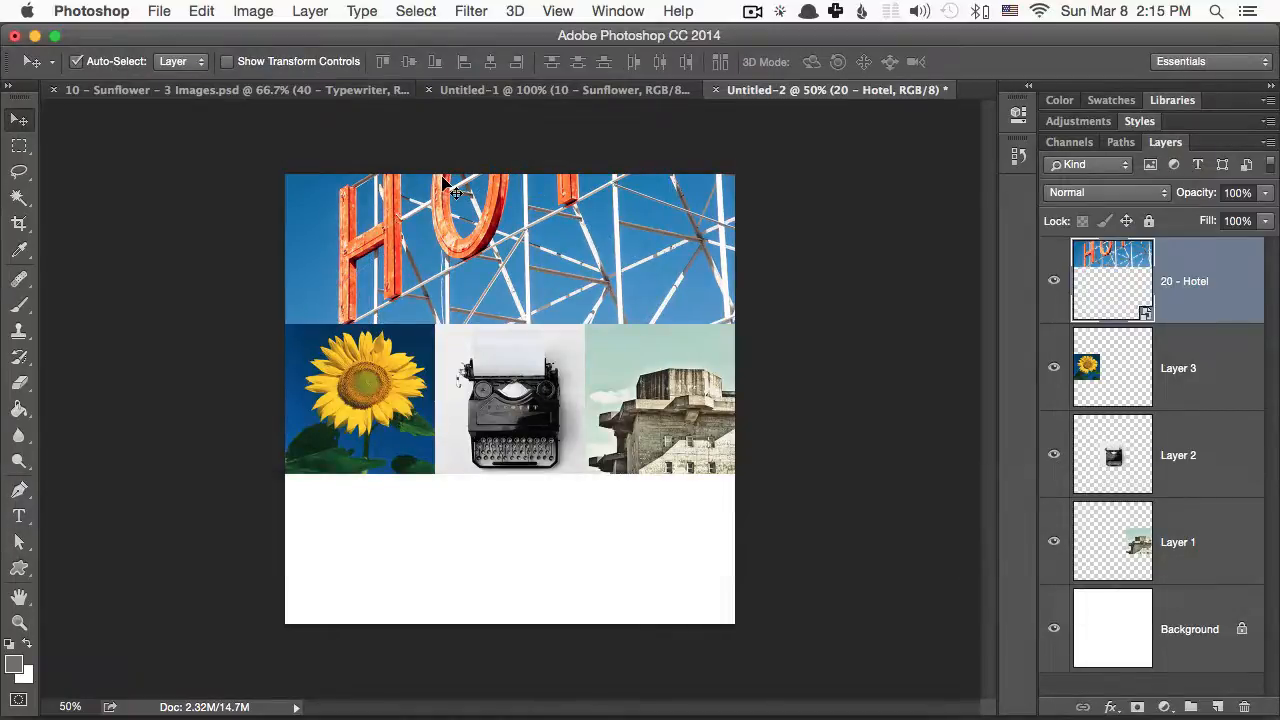
Scale the rasterized sunflower on Layer 3 proportionally down to about 9%, anchored at its upper-left corner
click(370, 393)
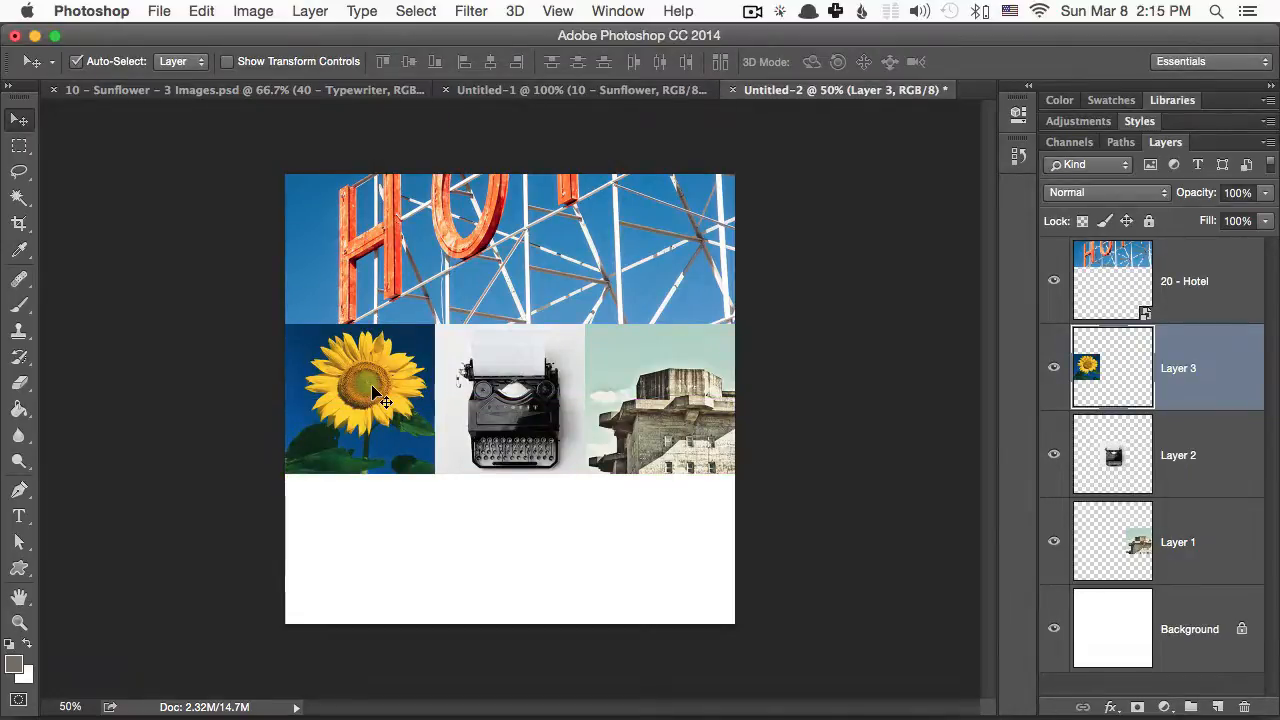
key(super+t)
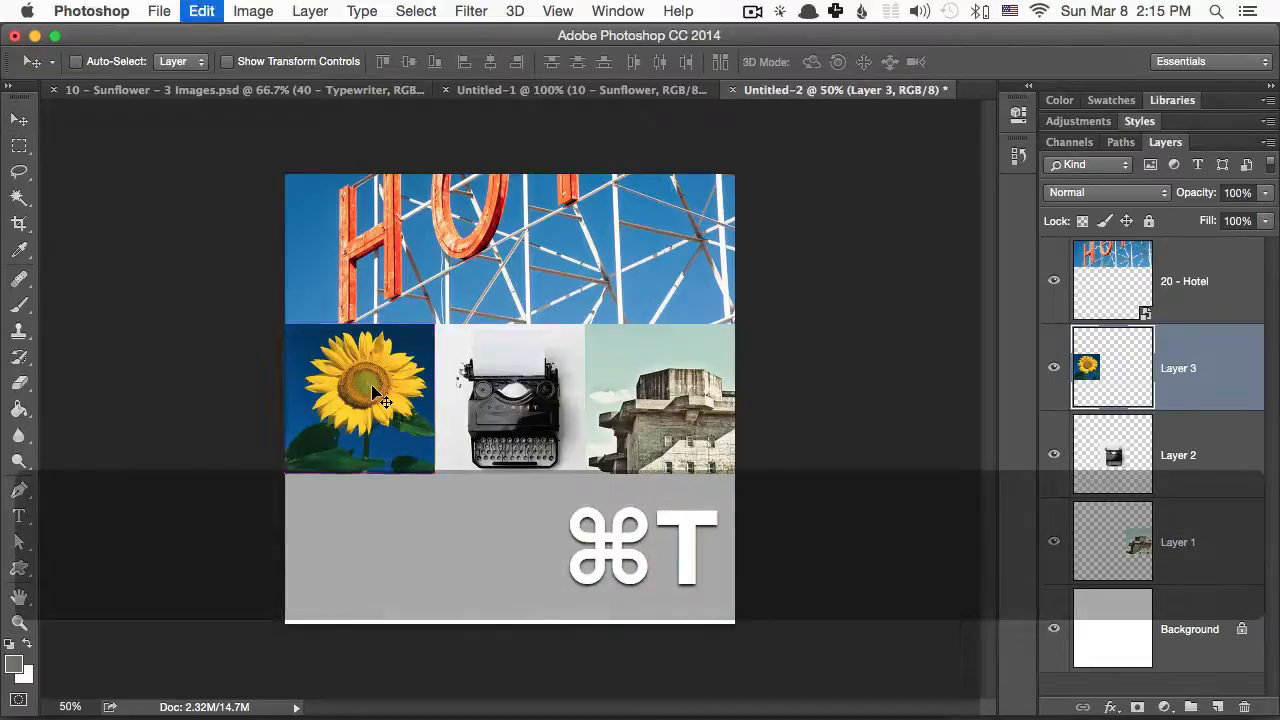
drag(433, 476, 298, 340)
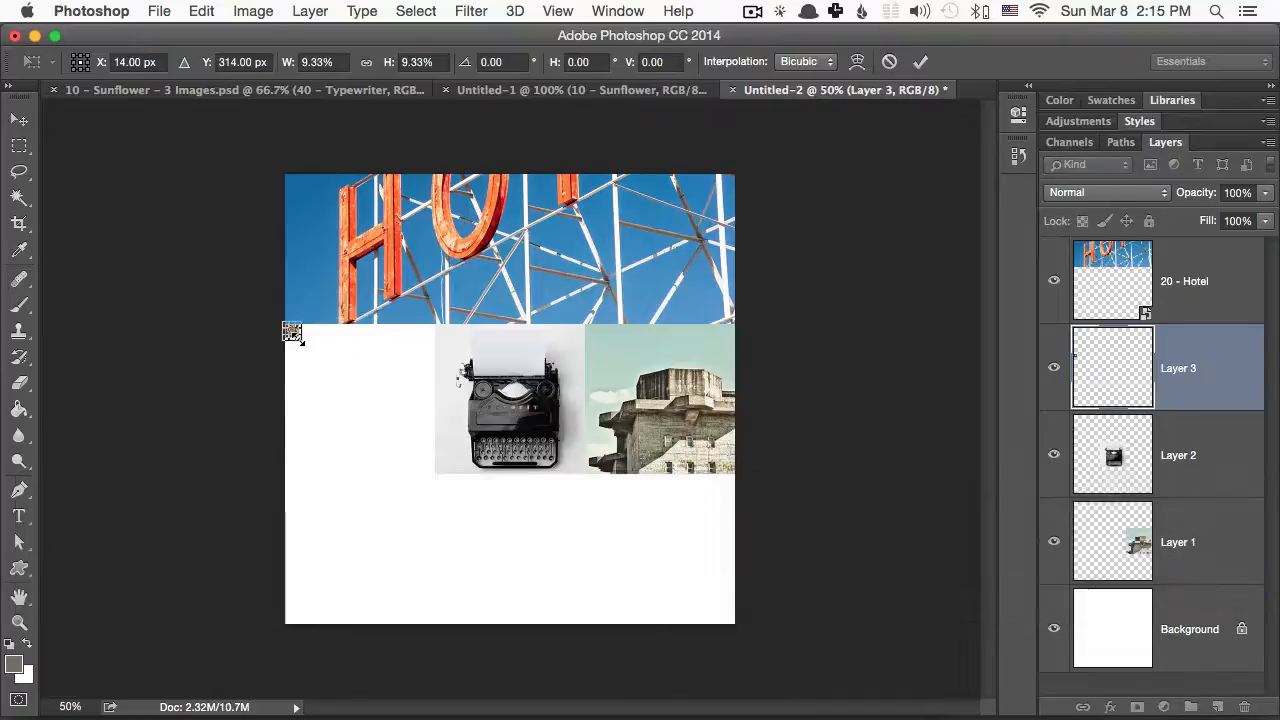
key(Return)
Inspect the pixels of the shrunken sunflower at up to 400% magnification
key(super+equal)
key(super+equal)
key(super+equal)
key(super+equal)
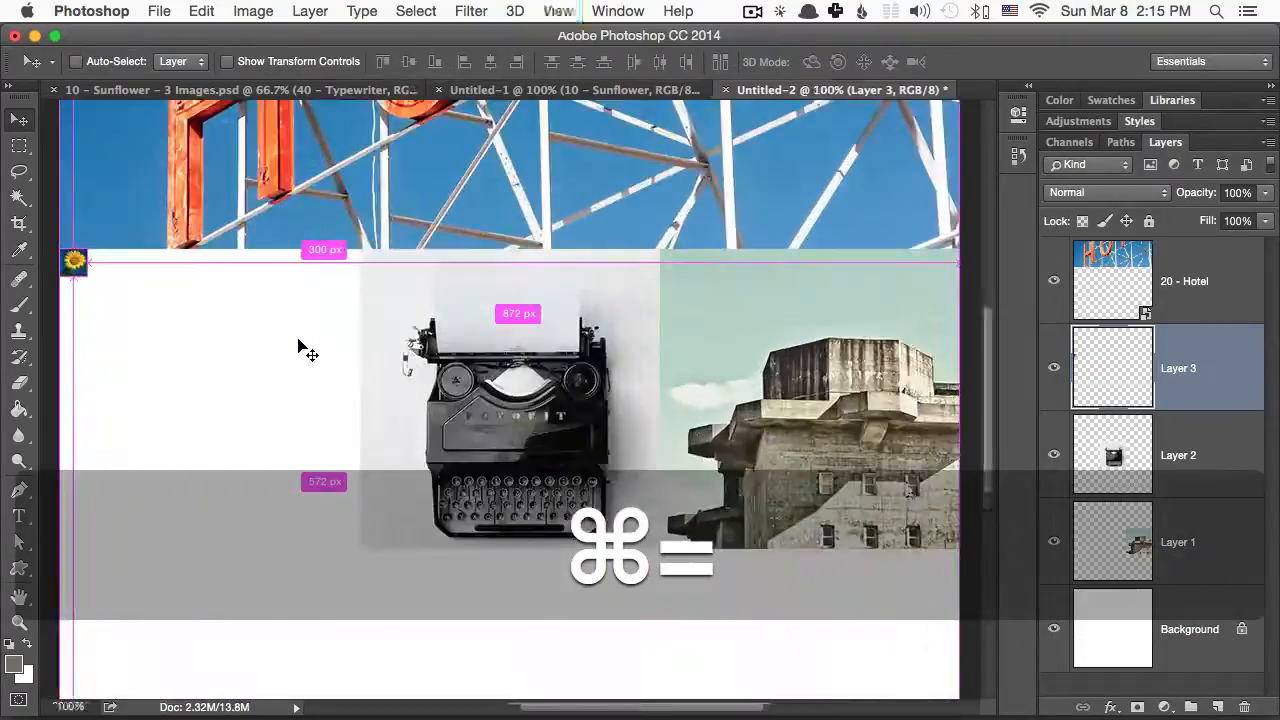
key(space)
drag(697, 438, 757, 409)
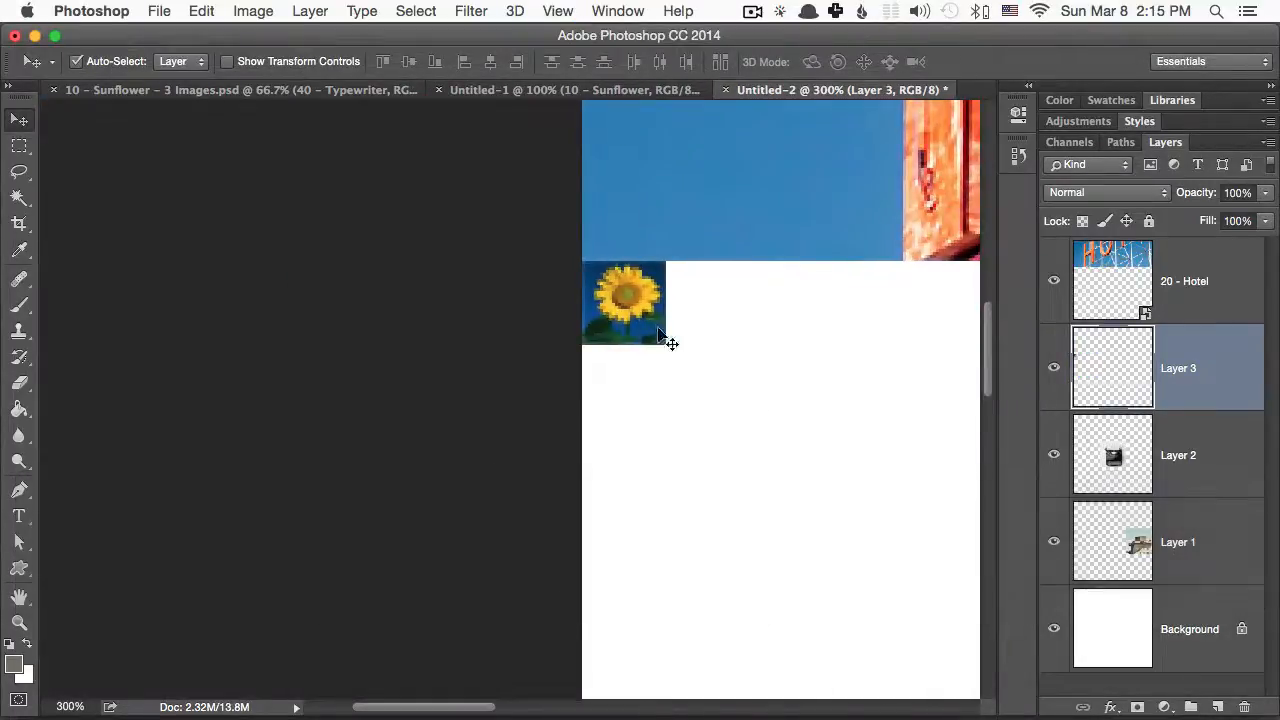
key(super+equal)
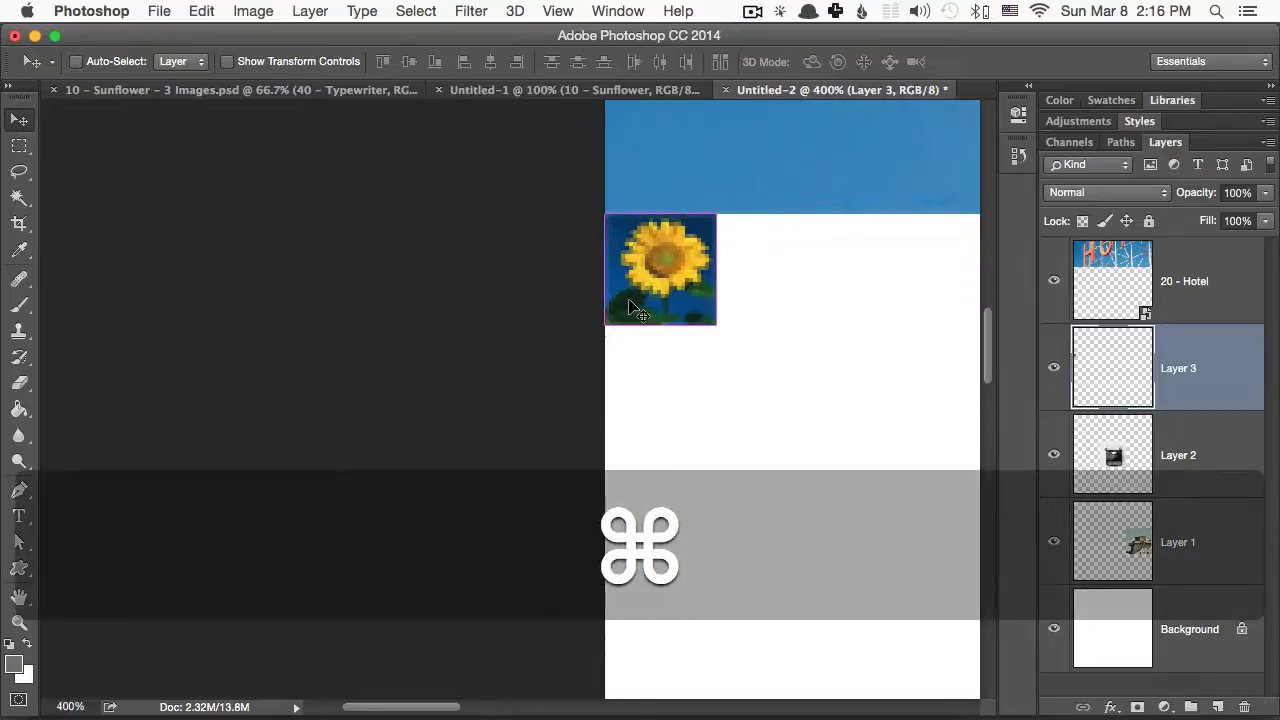
key(super+minus)
key(super+minus)
key(super+minus)
key(super+minus)
key(super+minus)
key(super+equal)
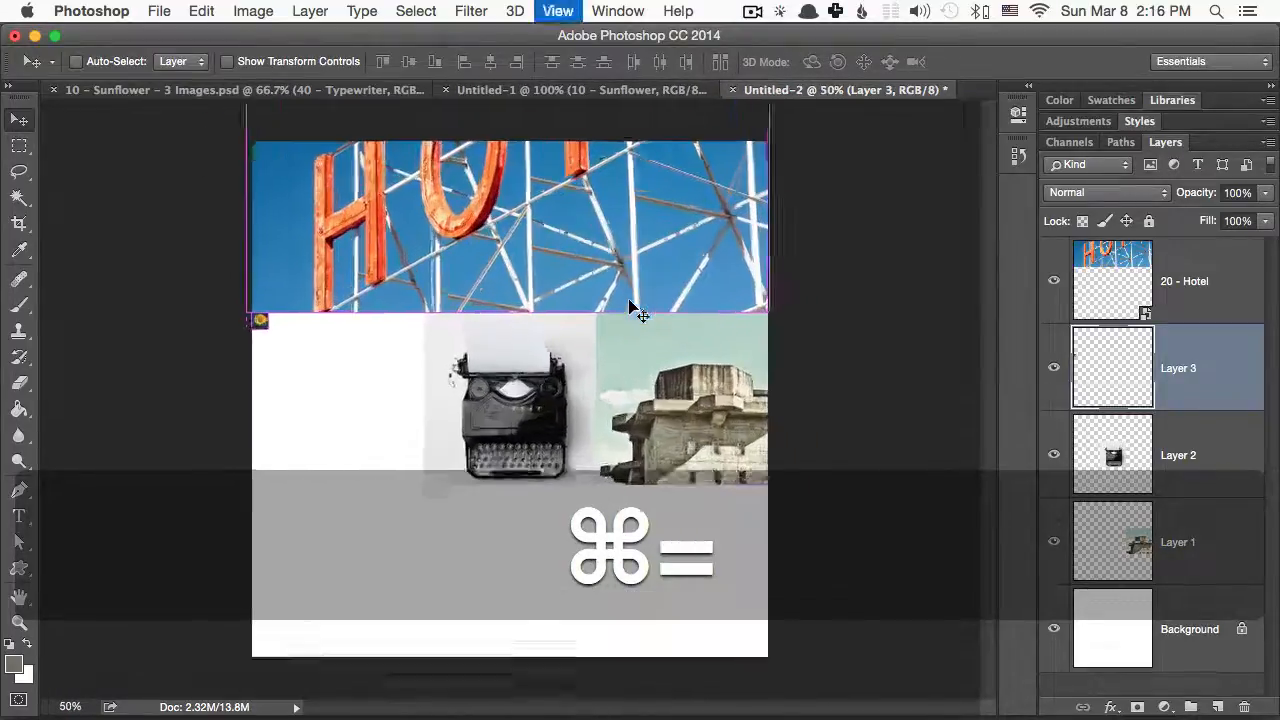
Scale the sunflower layer proportionally back up to 1075%, about 301 px square, to fill the gap beside the typewriter
key(super+t)
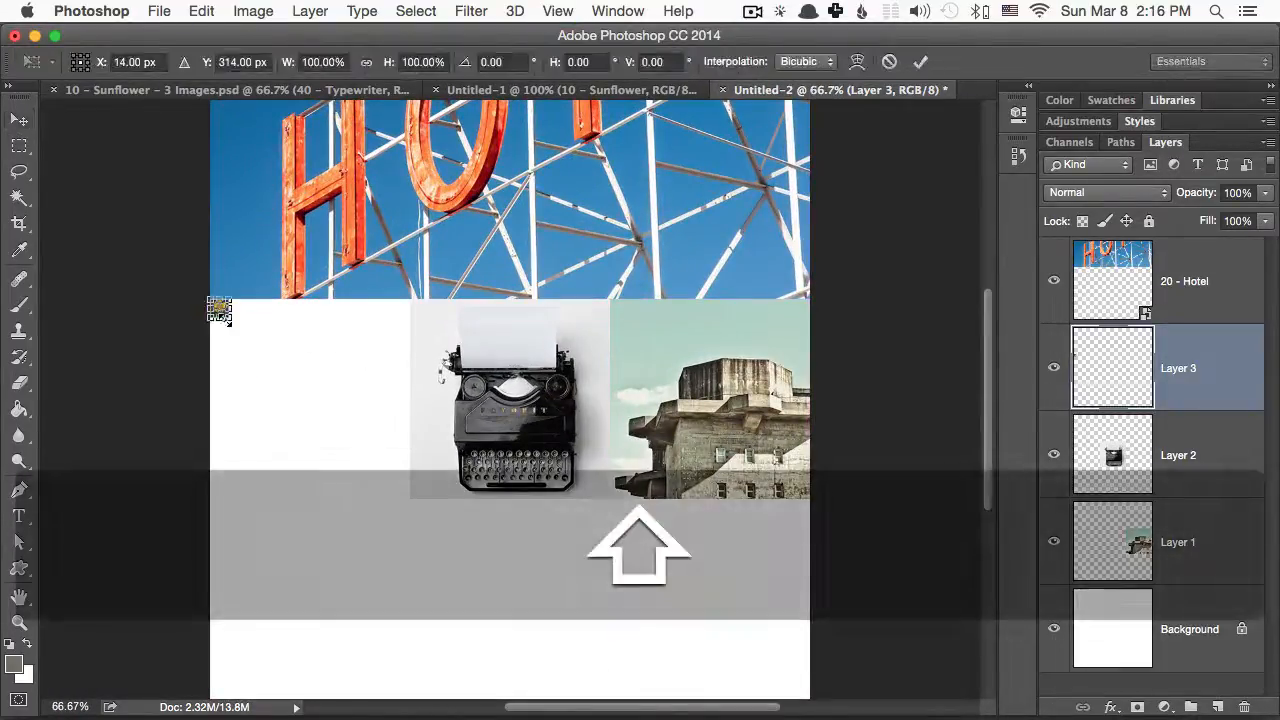
drag(229, 318, 418, 492)
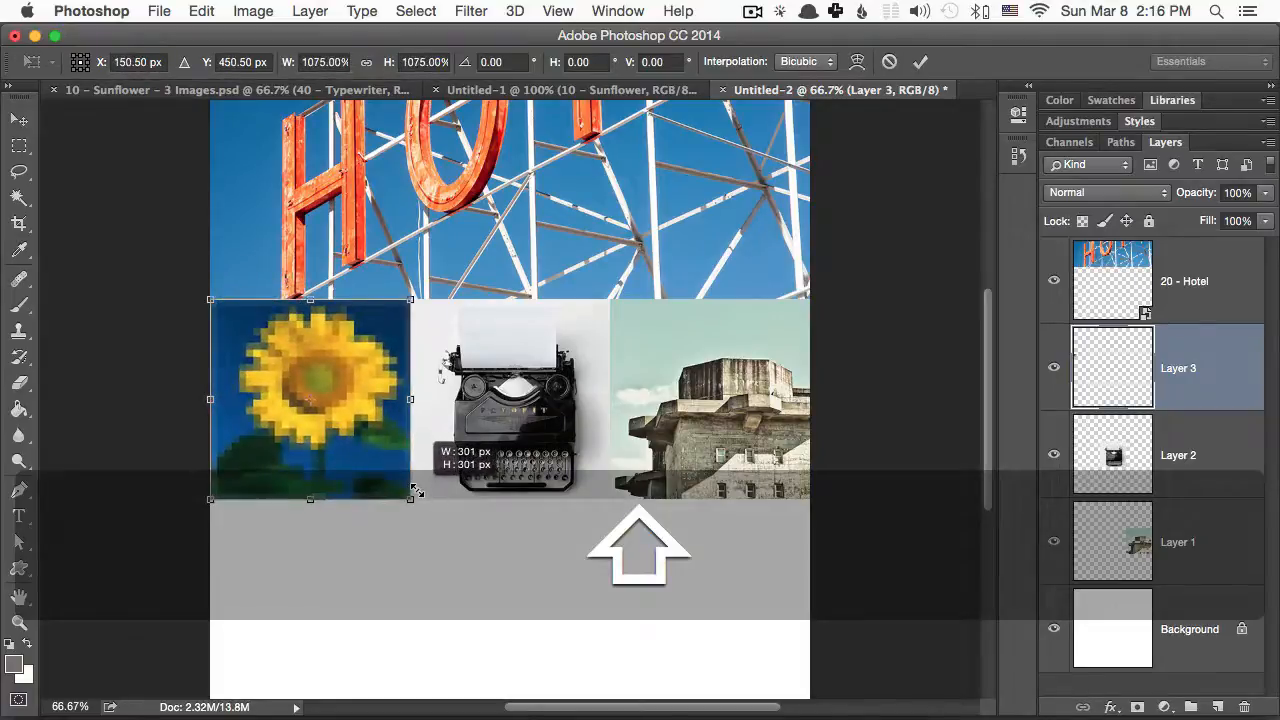
key(Return)
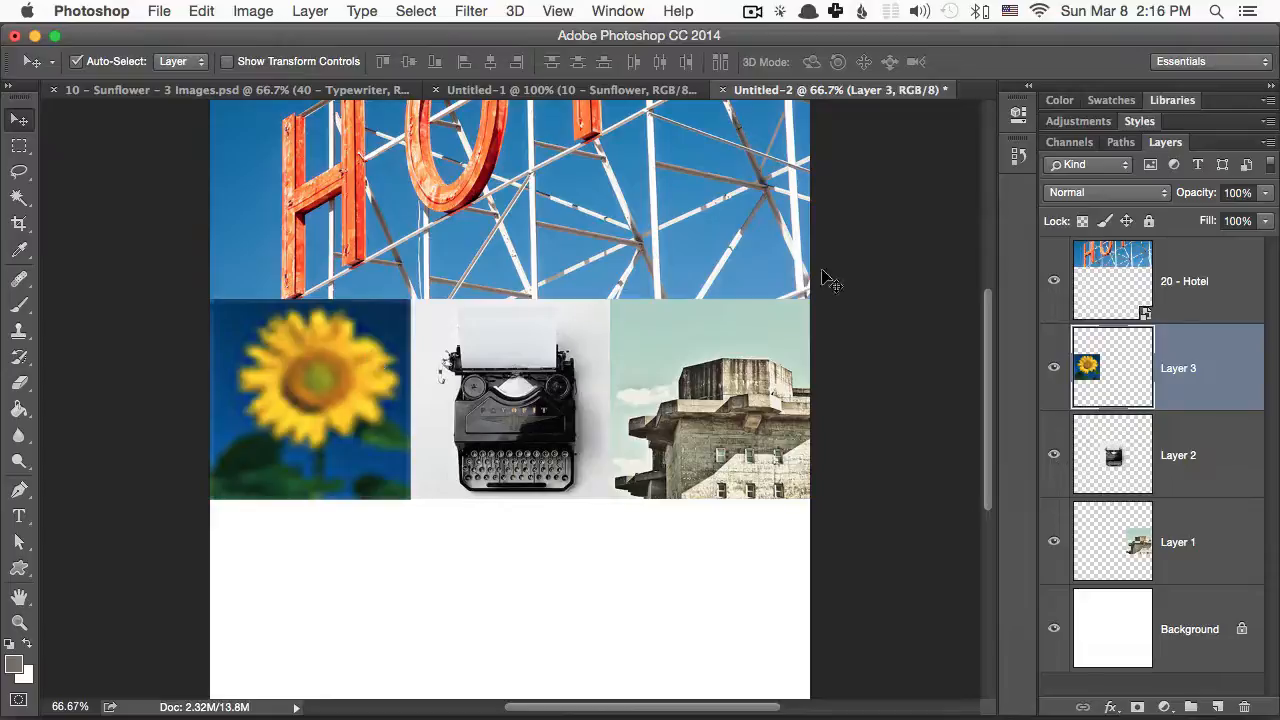
Revert the document history to the state before the sunflower was shrunk and re-enlarged
scroll(992, 150, up, 10)
click(1018, 155)
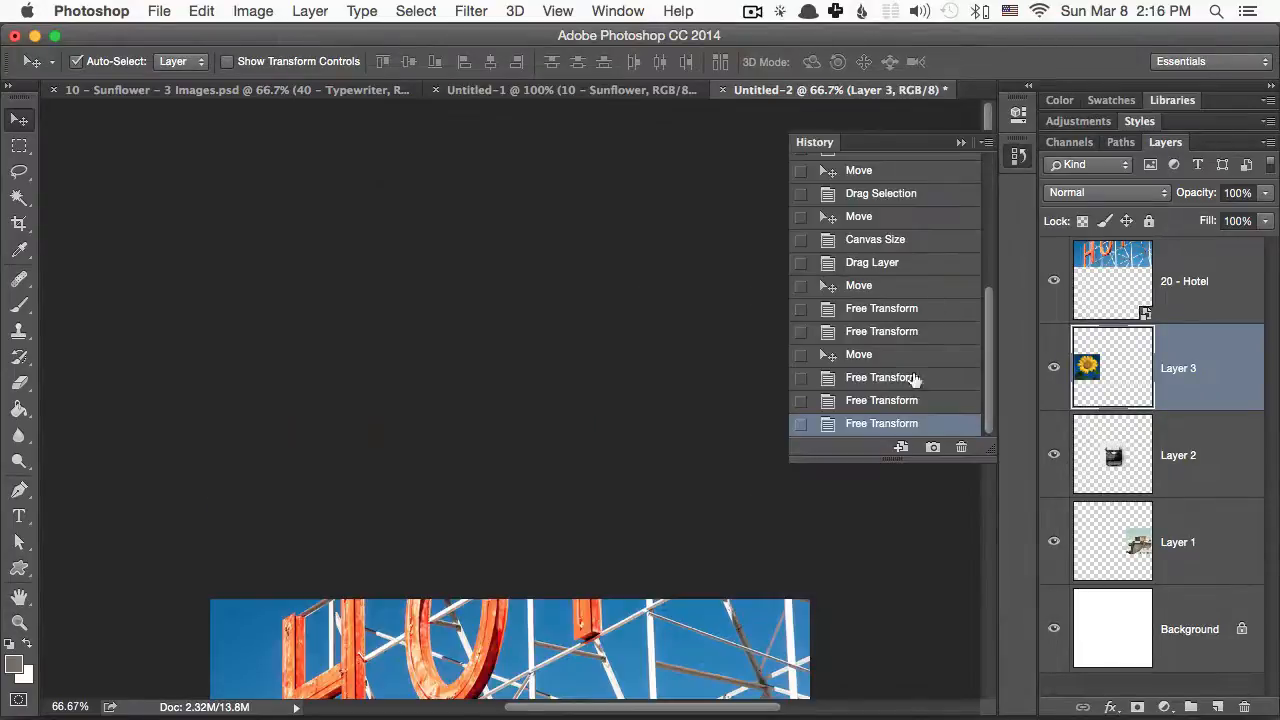
click(898, 400)
click(890, 377)
key(space)
drag(591, 526, 603, 217)
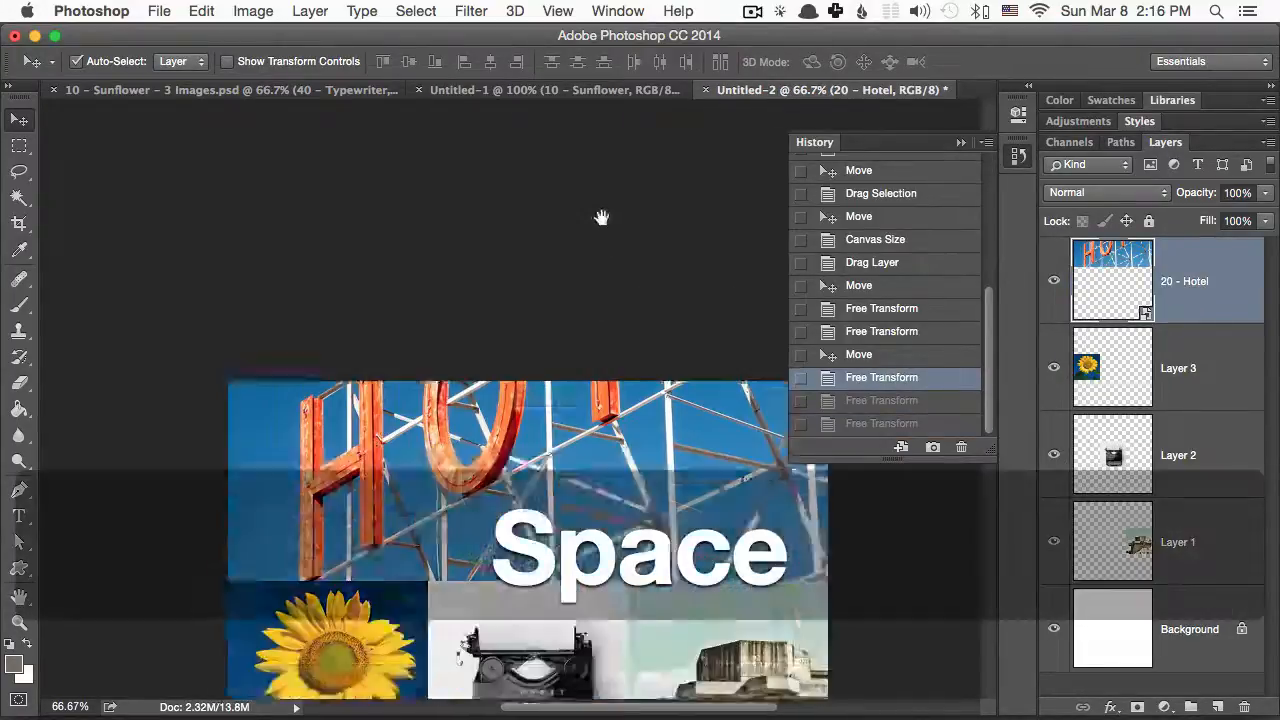
drag(543, 403, 541, 389)
click(876, 402)
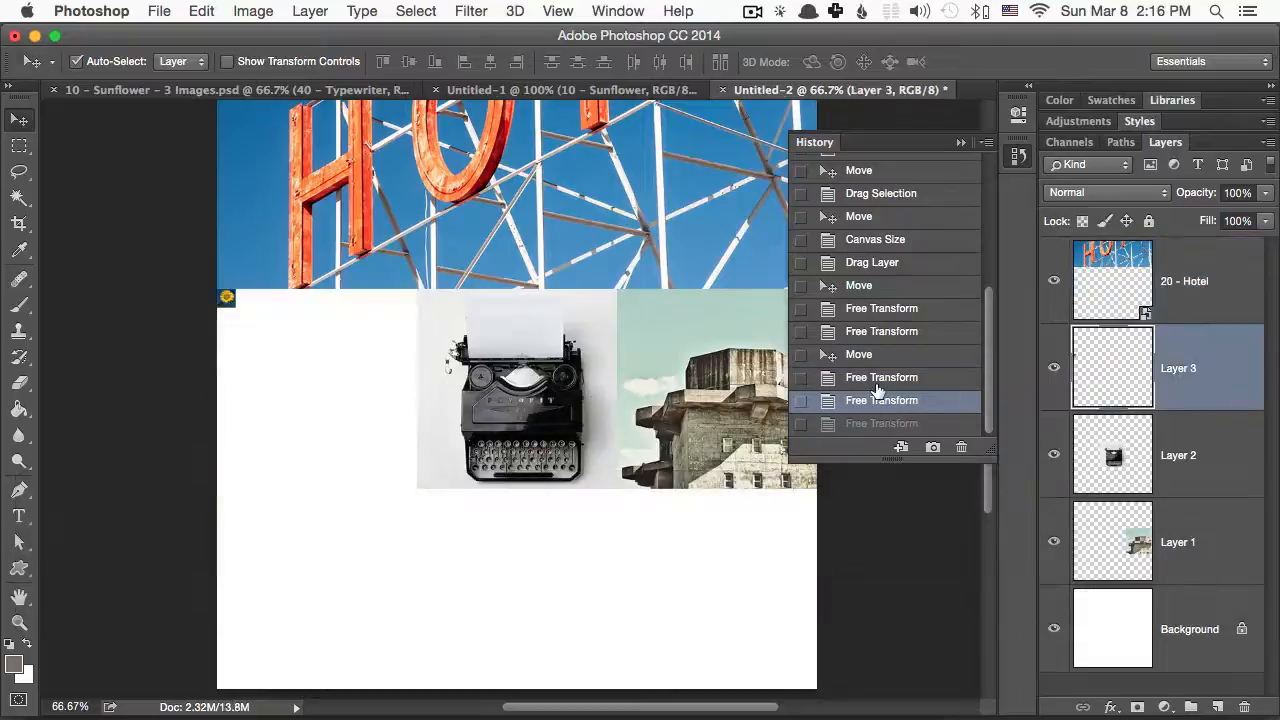
click(876, 380)
Scale the sunflower on Layer 3 proportionally down to a tiny thumbnail, anchored at its upper-left corner
click(290, 392)
key(super+t)
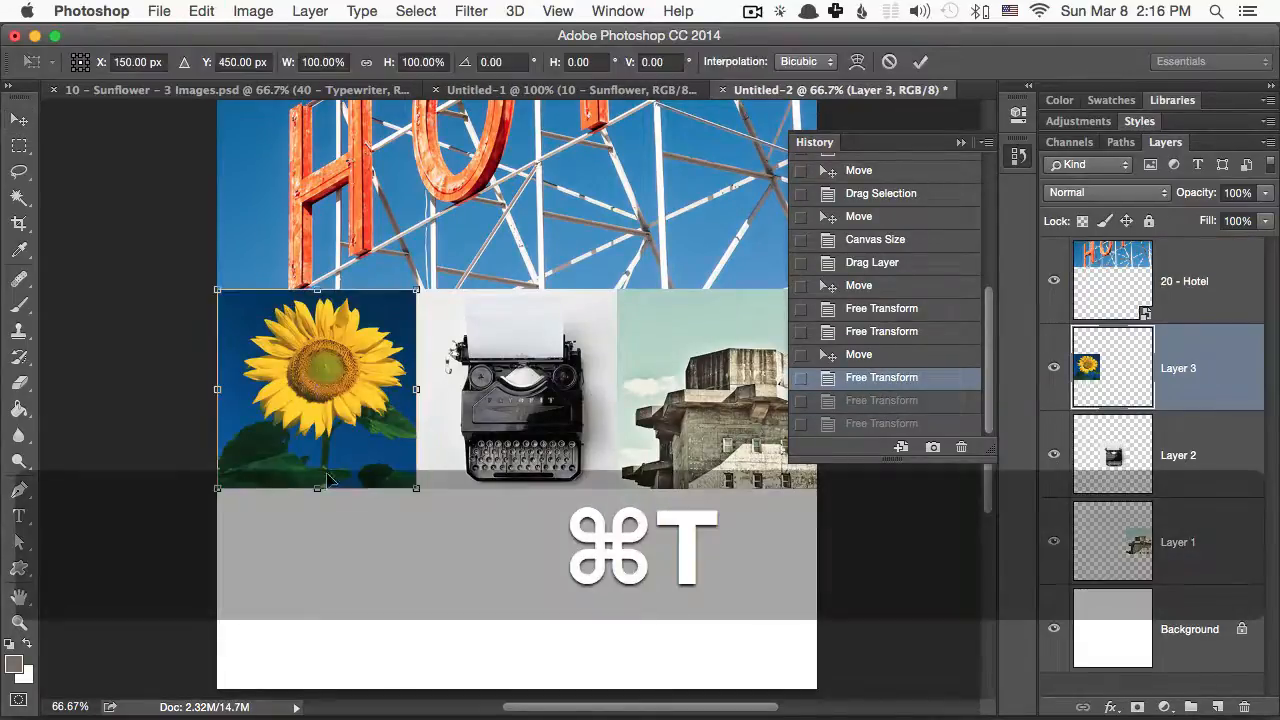
drag(416, 488, 226, 297)
key(Return)
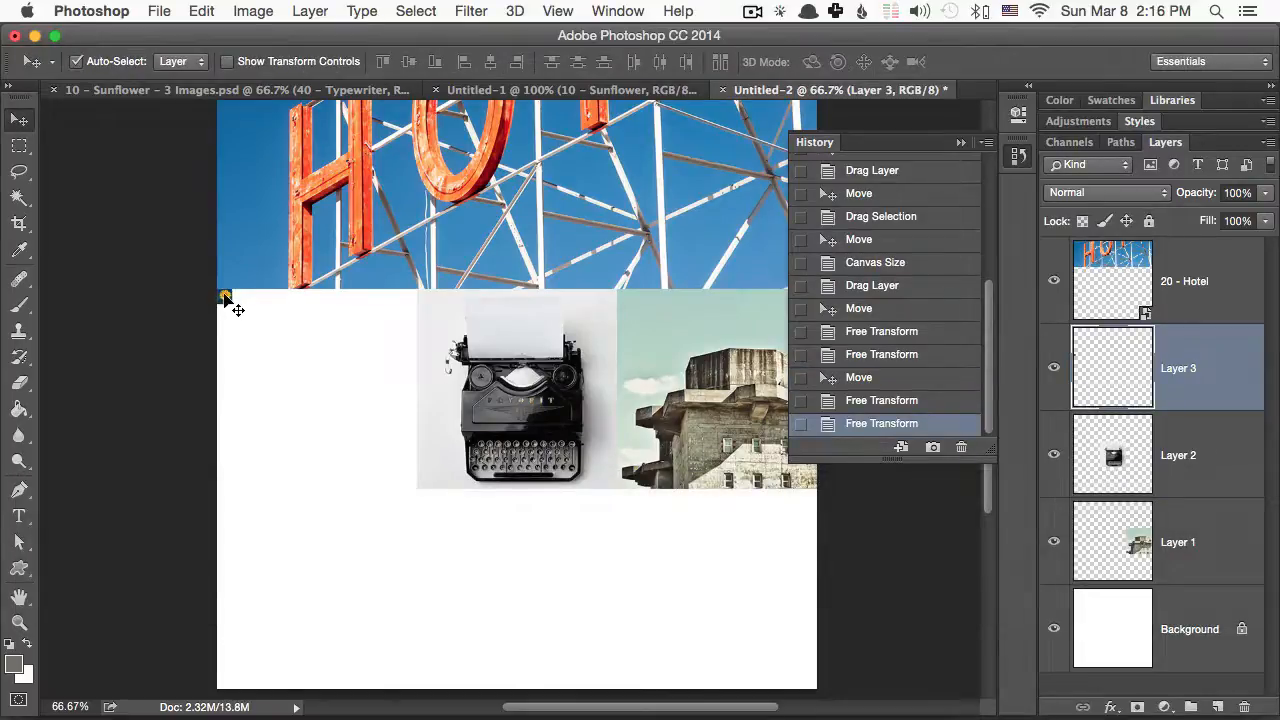
Scale the tiny sunflower proportionally back up to about 1326% to fill the gap beside the typewriter
key(super+t)
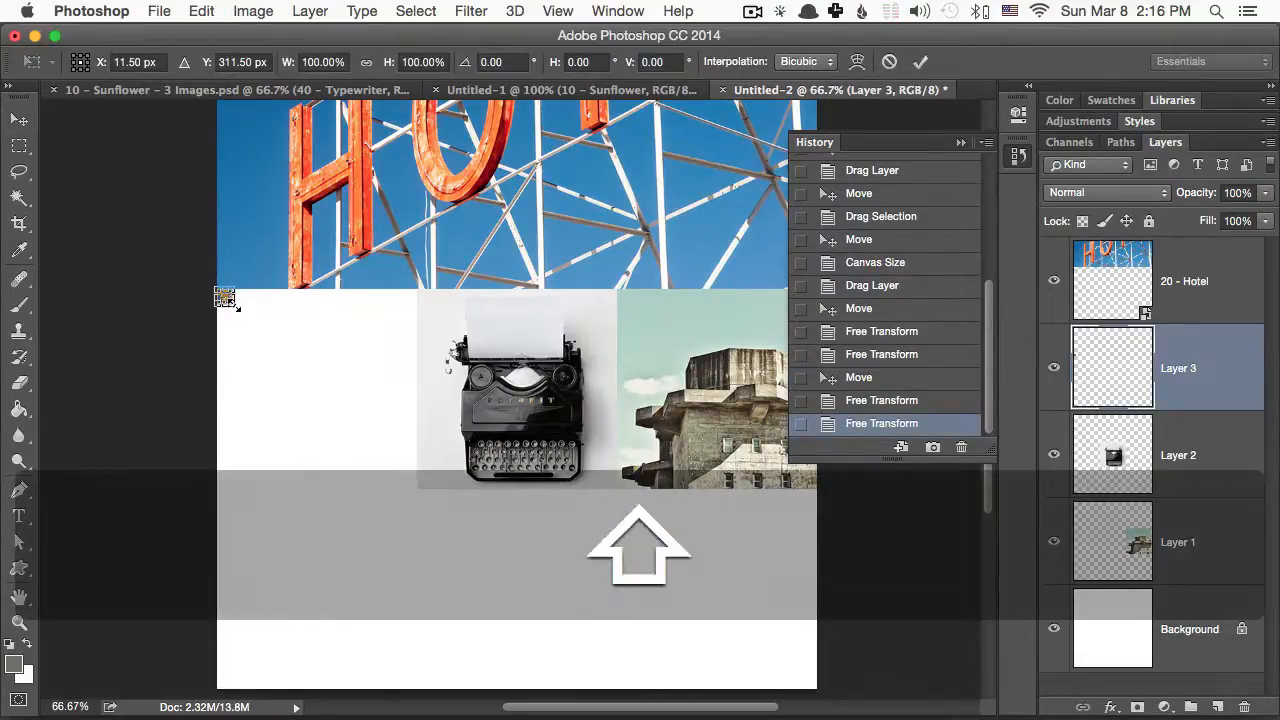
drag(237, 308, 419, 491)
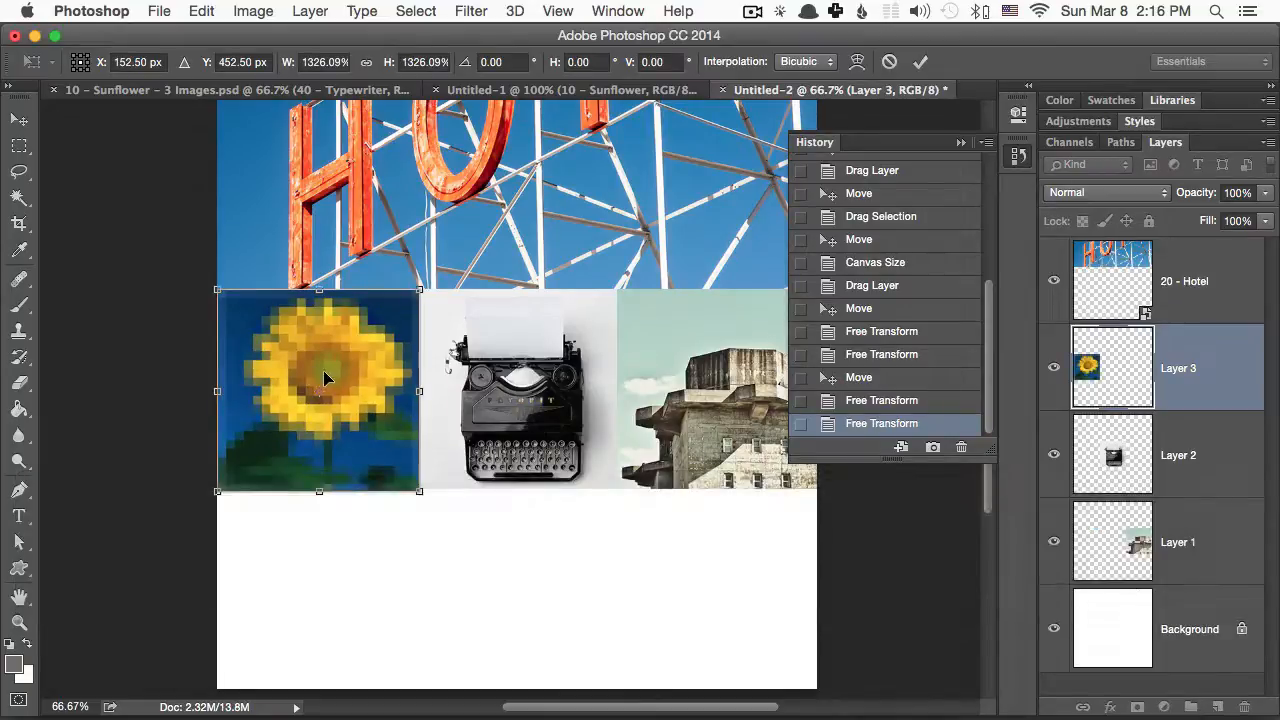
key(Return)
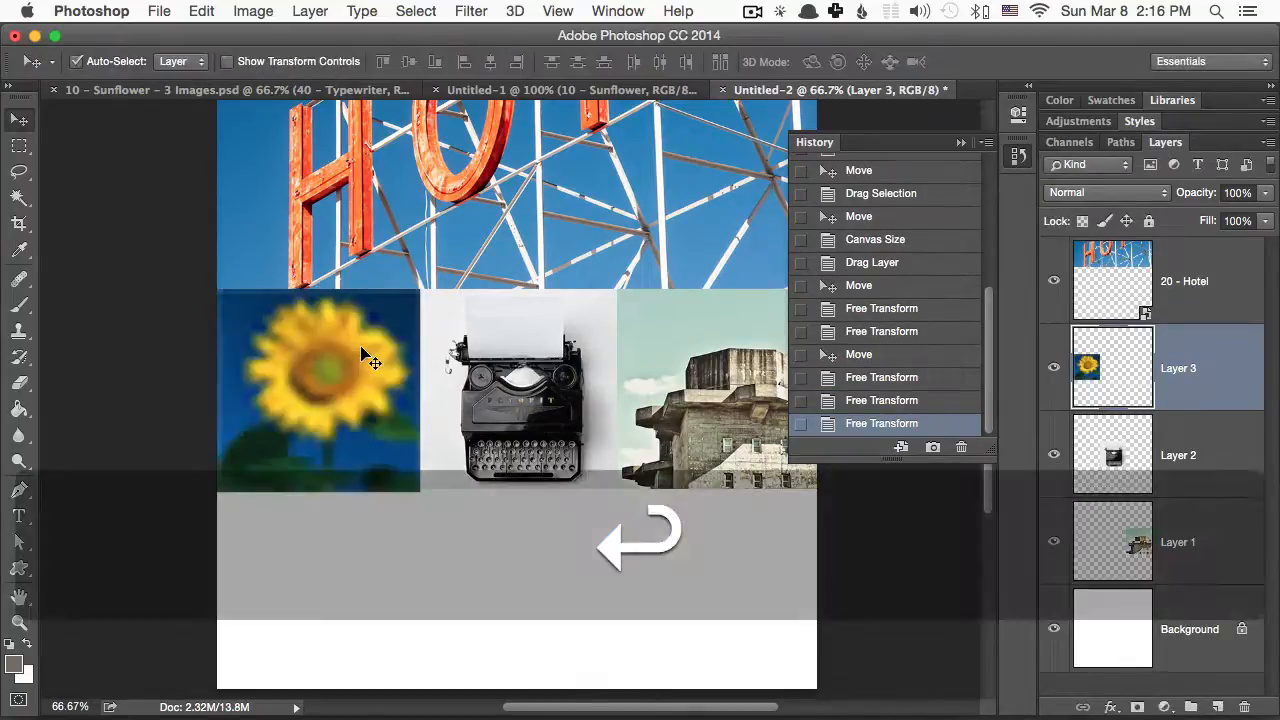
Examine the re-enlarged sunflower's pixels at up to 800% magnification and return to a view of the whole collage
key(super+equal)
key(super+equal)
key(super+equal)
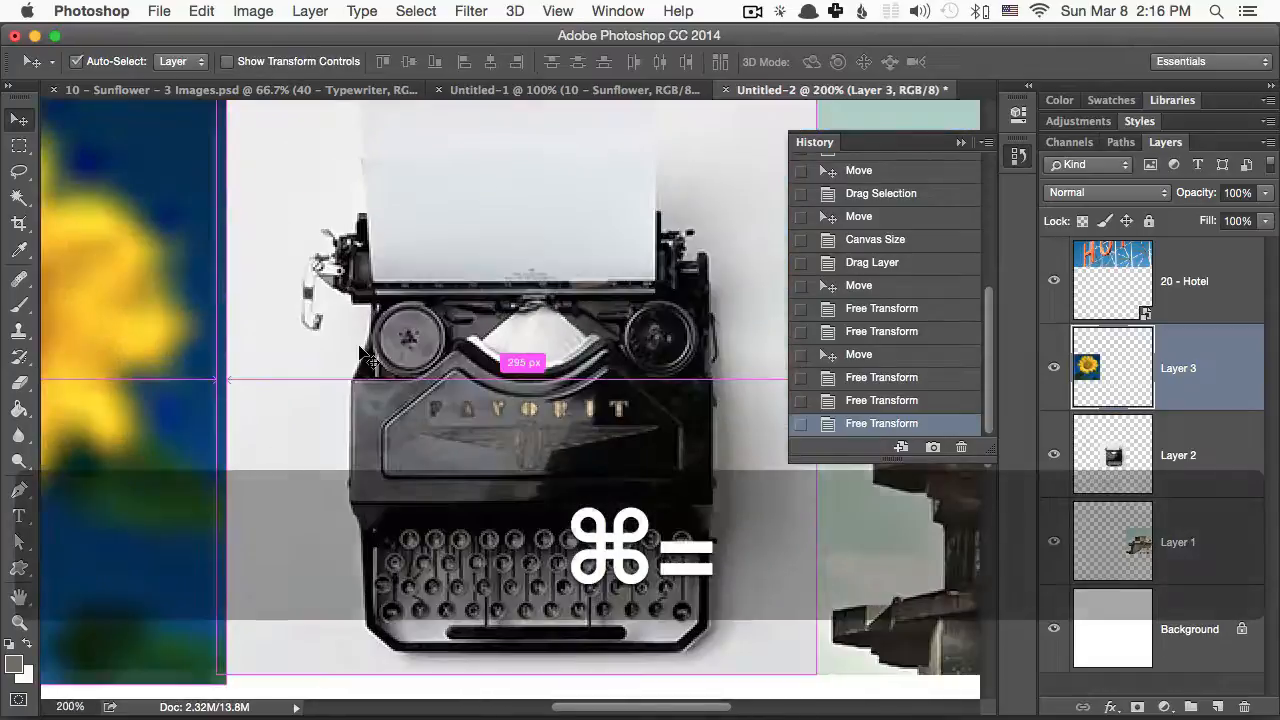
key(space)
drag(60, 320, 495, 360)
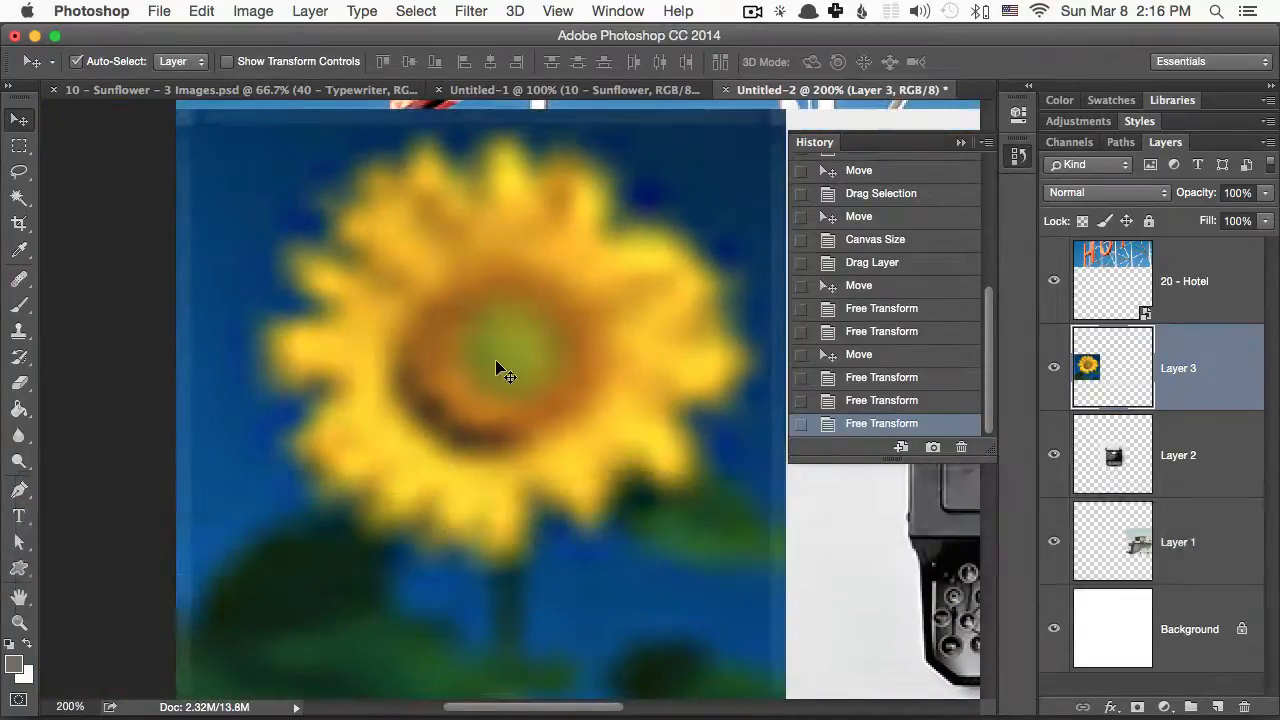
key(super+equal)
key(super+equal)
key(super+equal)
key(super+equal)
key(super+equal)
key(super+equal)
key(super+equal)
key(super+equal)
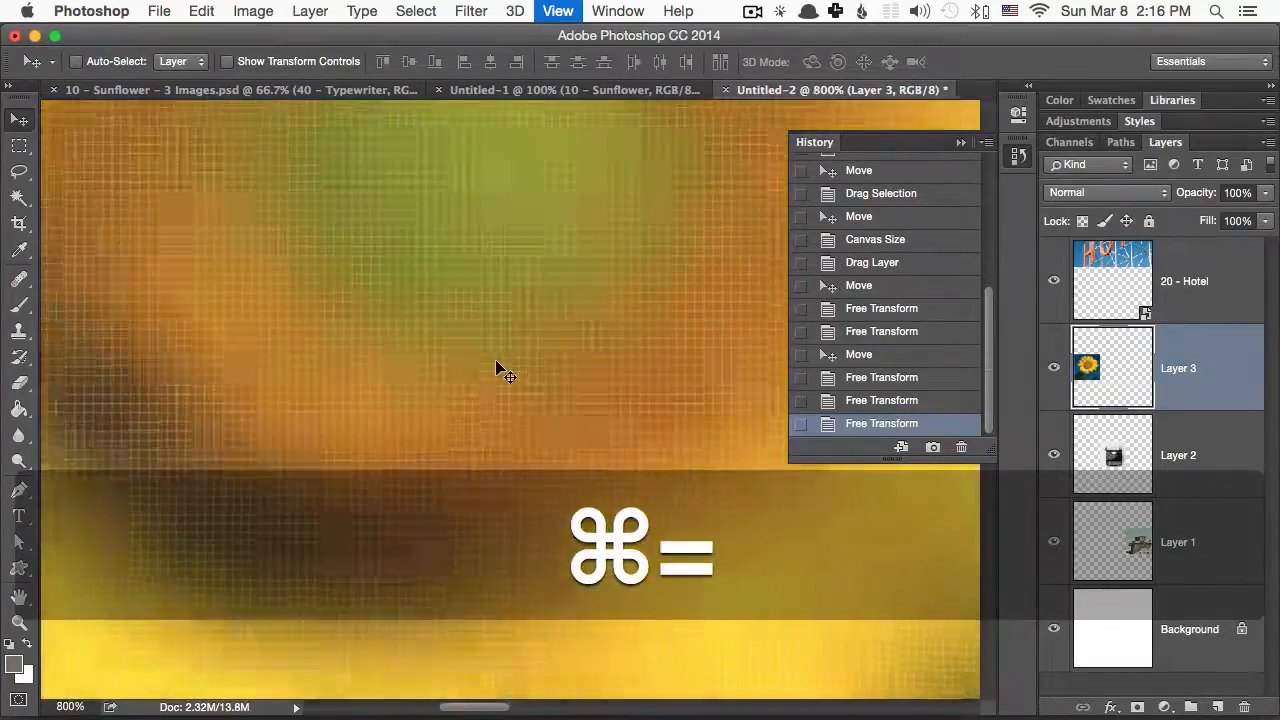
key(super+minus)
key(super+minus)
key(super+minus)
key(super+minus)
key(super+minus)
key(super+minus)
key(super+minus)
key(super+minus)
key(super+minus)
key(super+minus)
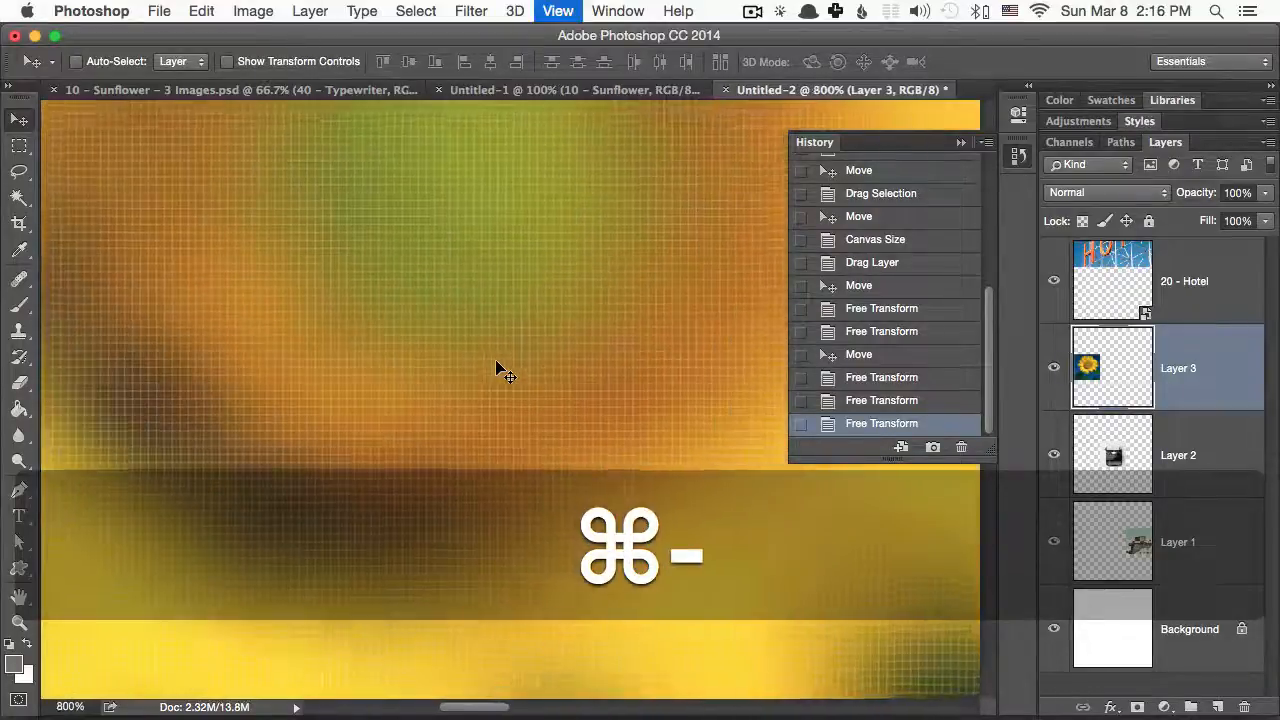
key(super+minus)
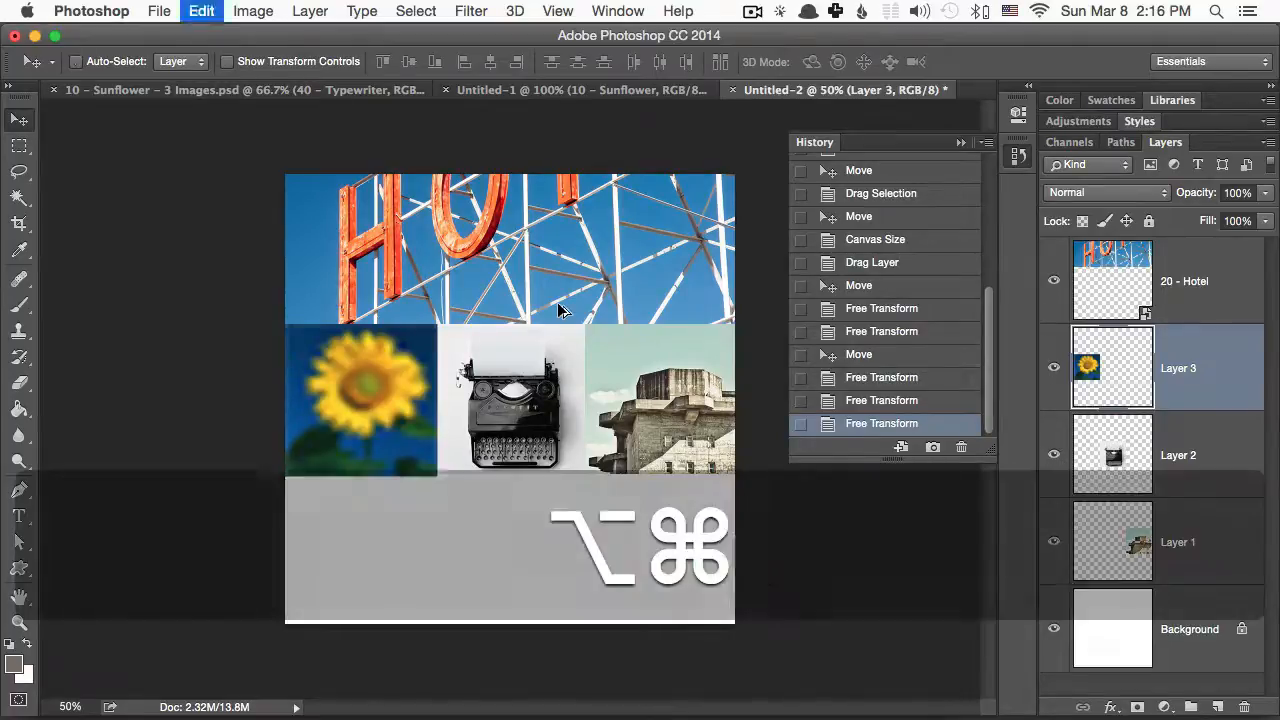
Undo the sunflower's shrinking and enlargement, and make Layer 3 active
key(alt+super+z)
key(alt+super+z)
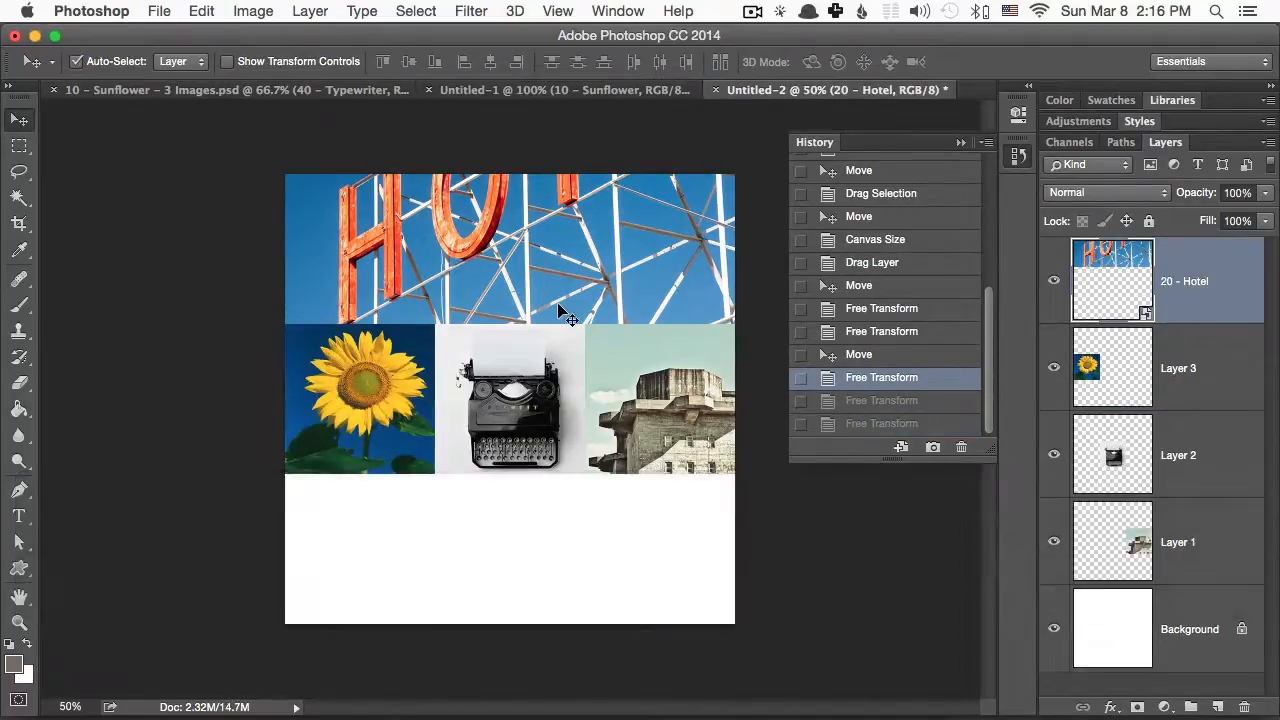
click(1097, 366)
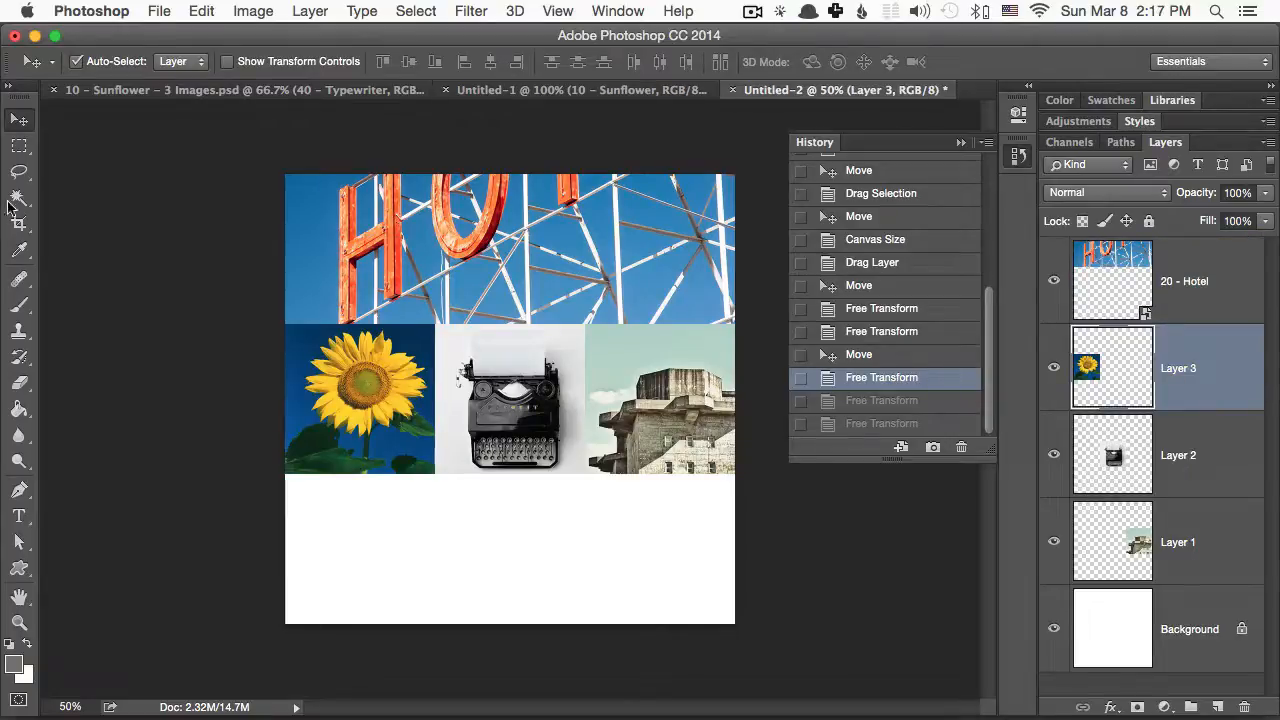
Select a rectangular area over the sunflower's head on Layer 3 and move it into the blank area below the photos
click(19, 146)
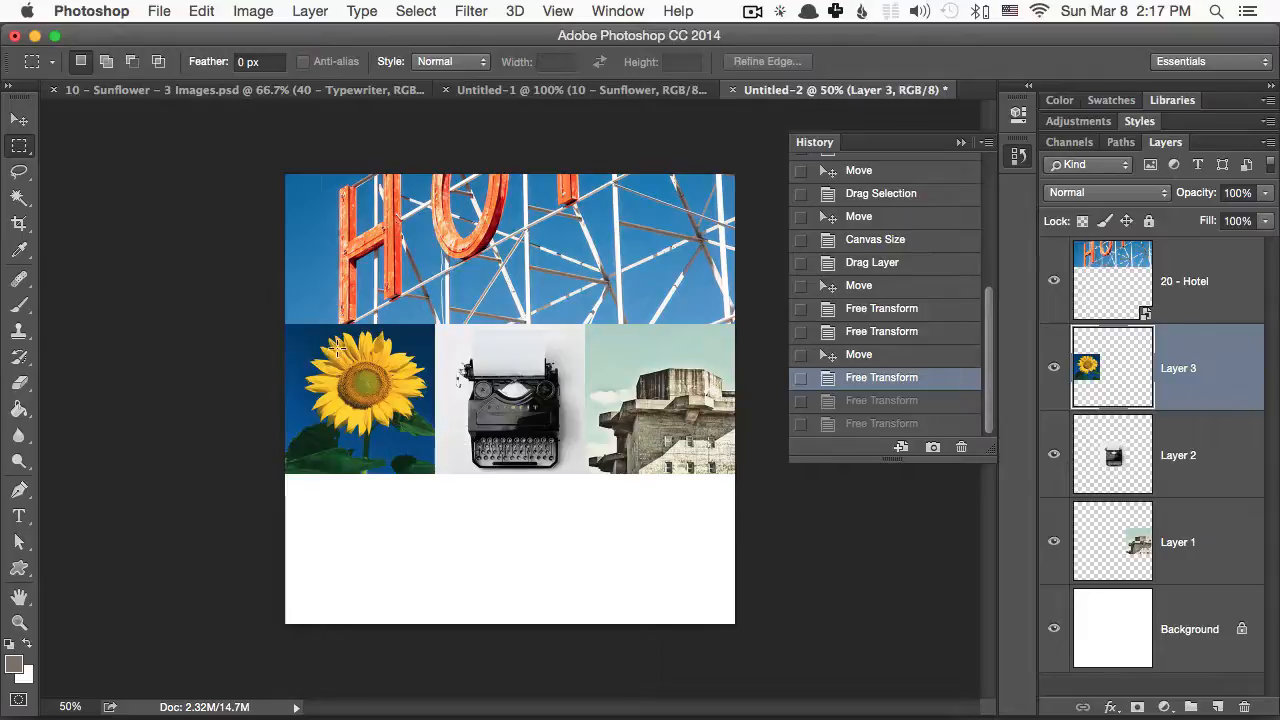
drag(314, 342, 390, 424)
click(19, 118)
drag(358, 383, 479, 551)
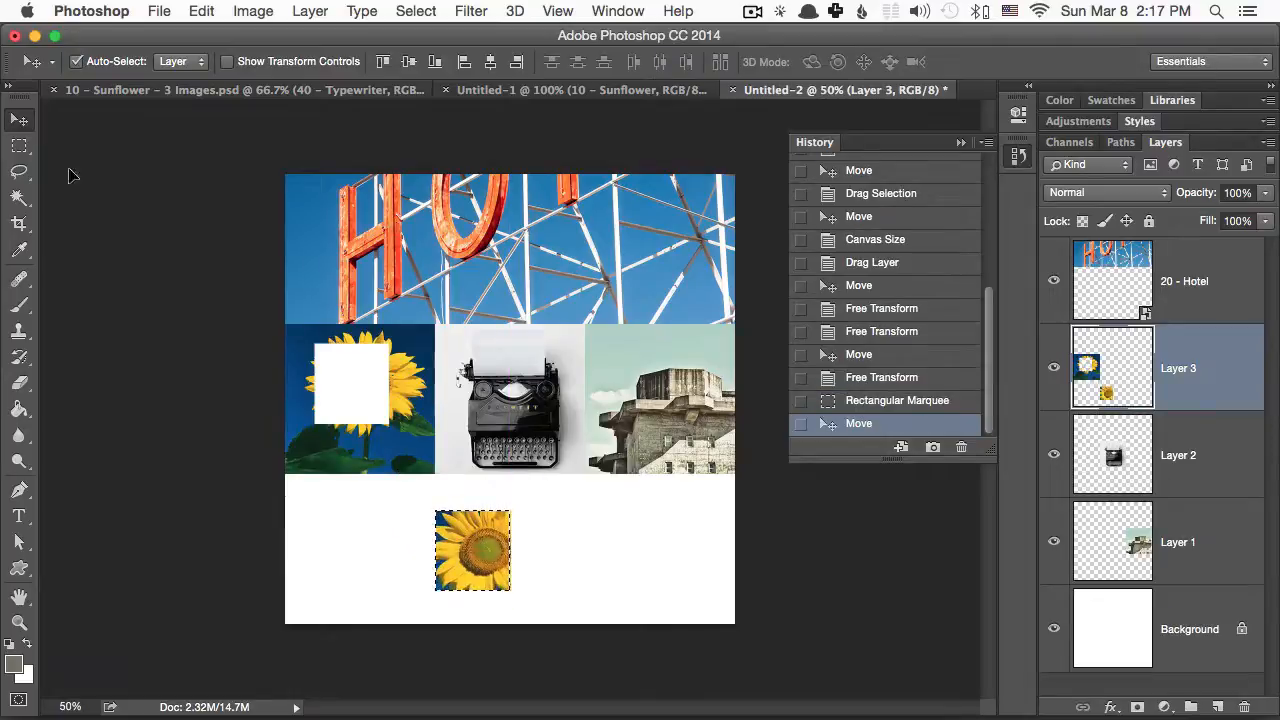
Deselect the moved sunflower piece and revert the history to the state before the rectangular selection
click(14, 146)
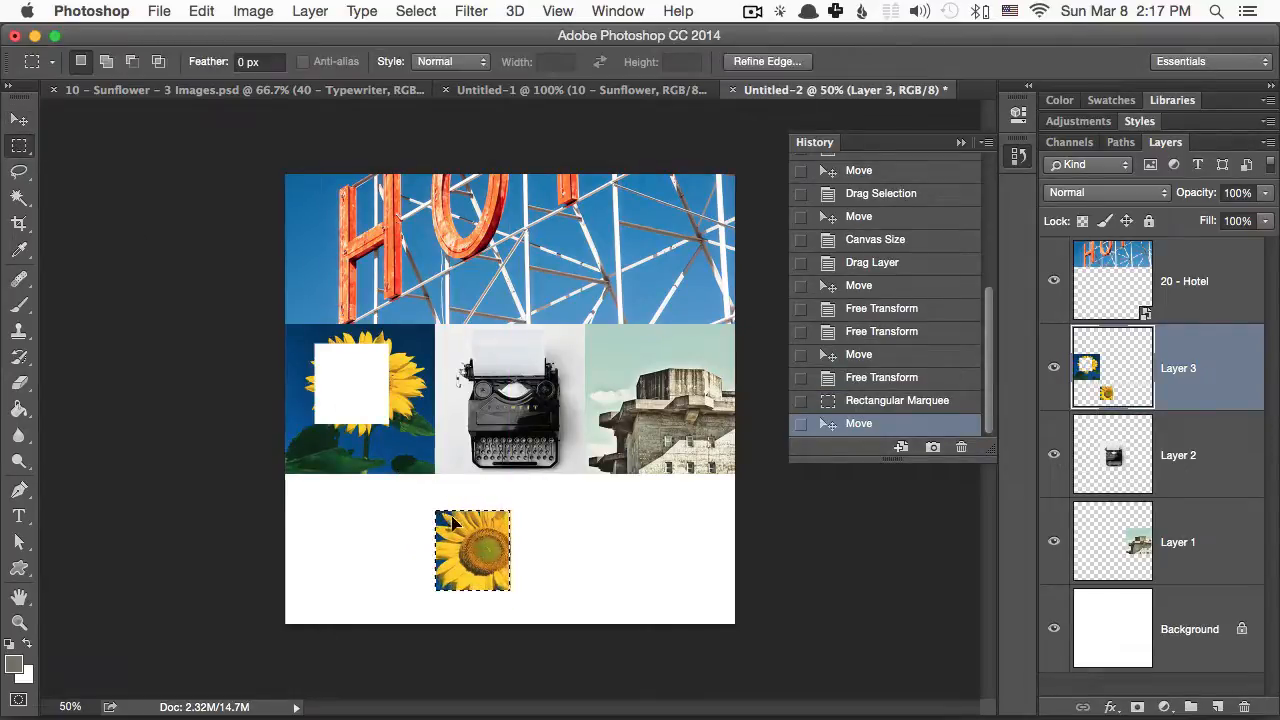
key(super+d)
key(v)
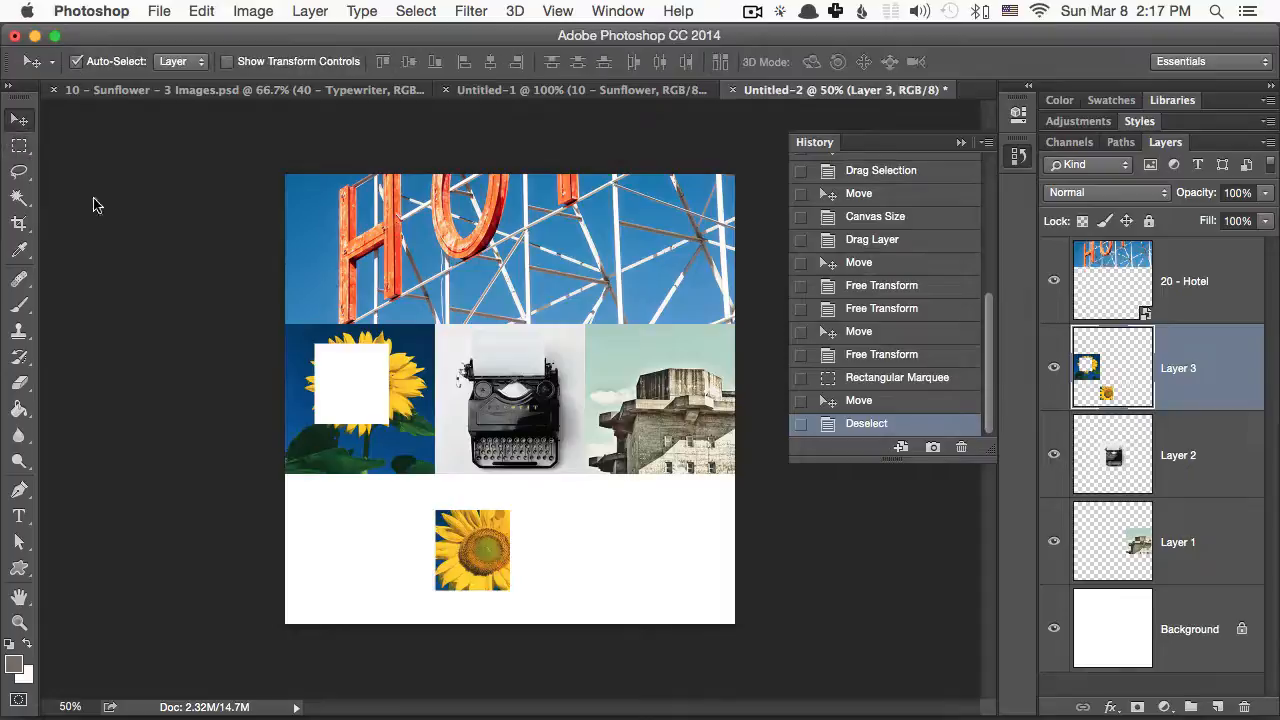
mouse_move(491, 534)
mouse_down()
mouse_move(469, 536)
mouse_move(556, 551)
mouse_move(470, 530)
mouse_move(572, 515)
mouse_move(495, 535)
mouse_move(501, 549)
mouse_up()
click(893, 356)
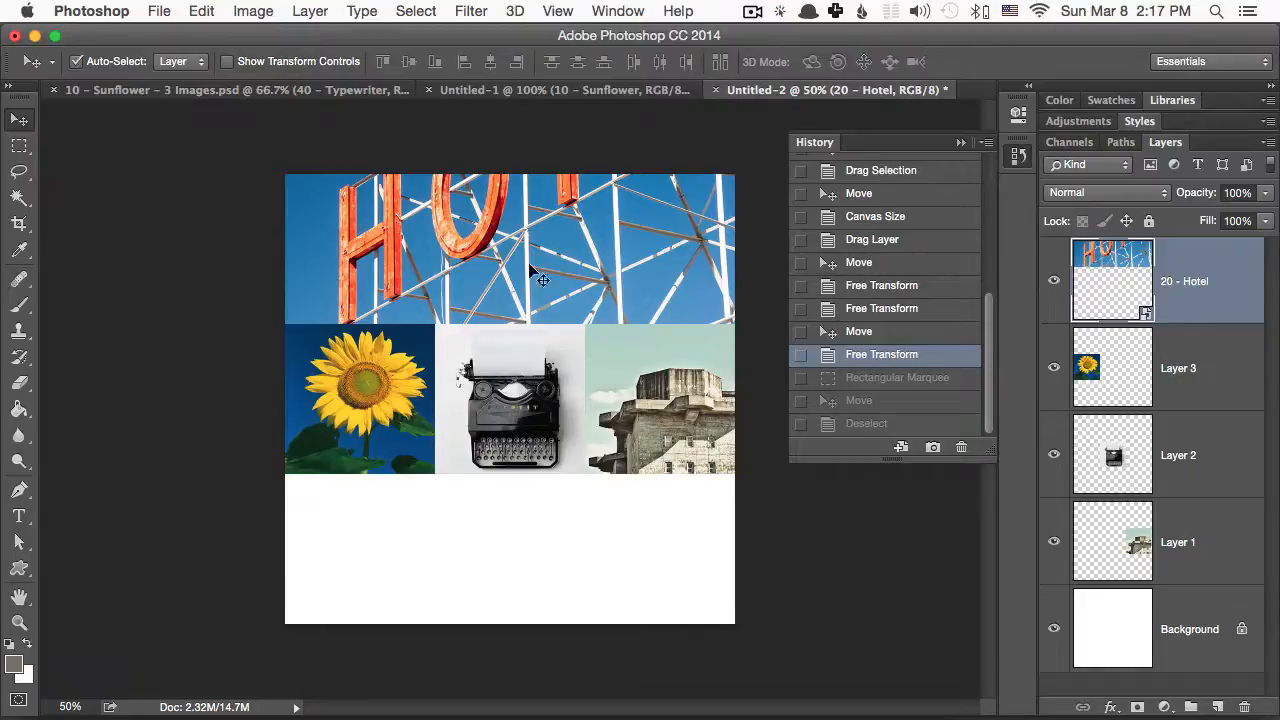
Move the hotel image down over the square photos, and shift it slightly with a rectangular selection around its letter O
drag(524, 276, 521, 432)
click(19, 146)
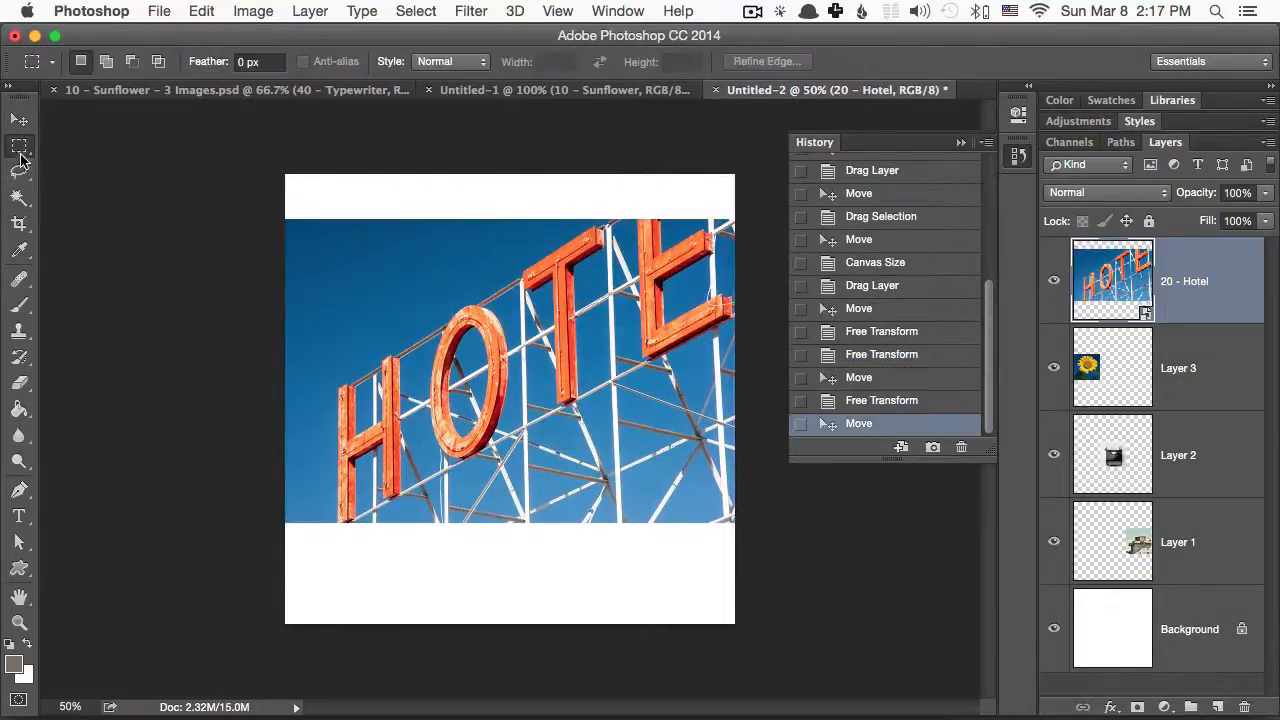
drag(428, 301, 573, 455)
key(v)
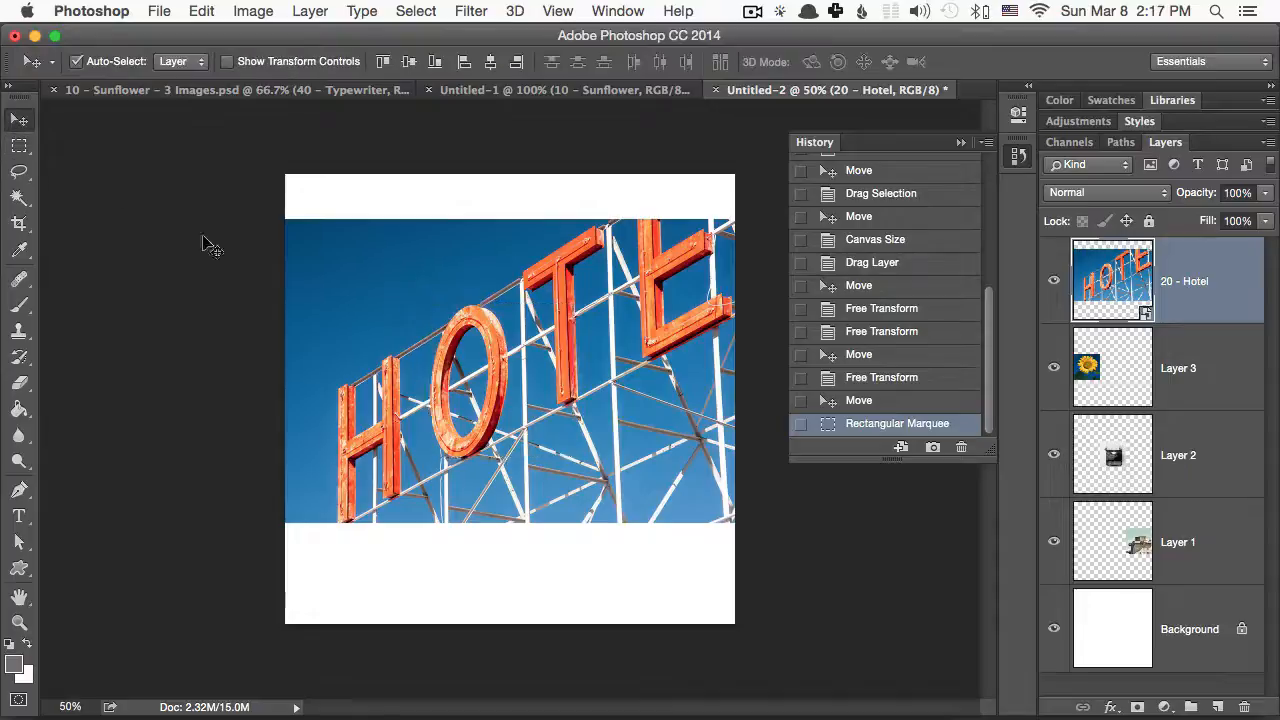
drag(503, 363, 520, 383)
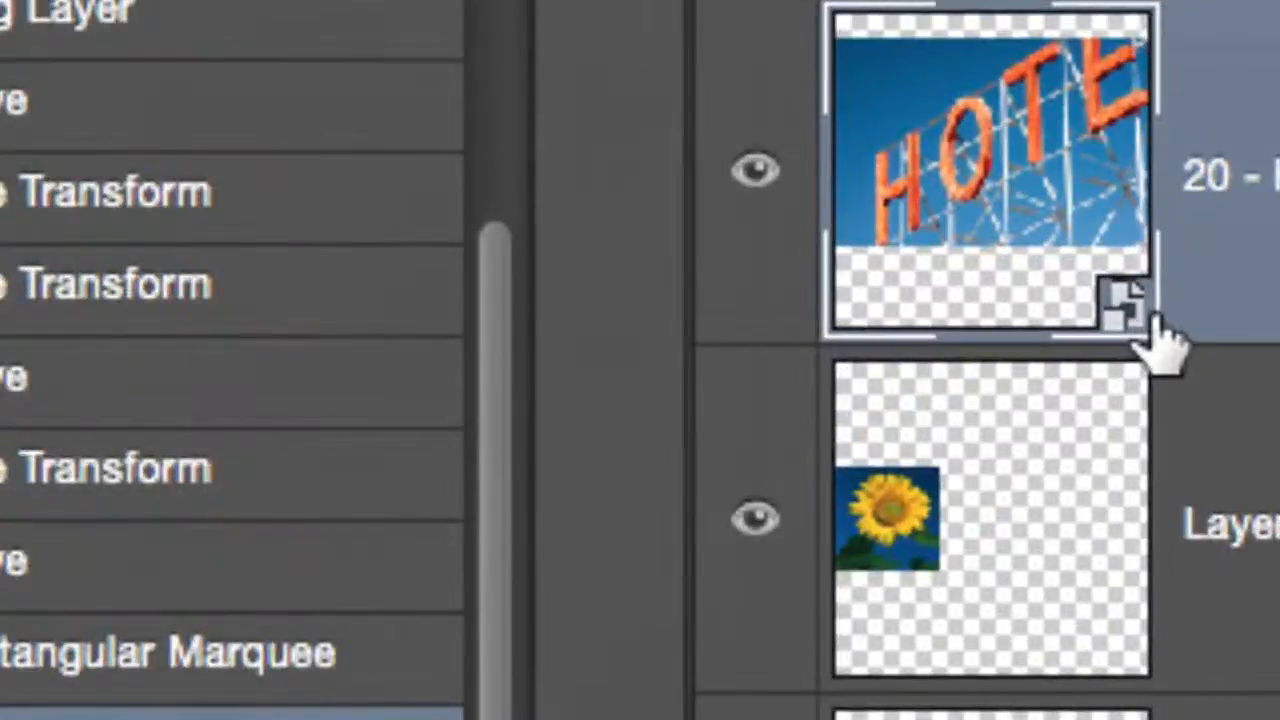
Reorder the 20 - Hotel layer in the layer stack and return it to the top
key(alt+super+minus)
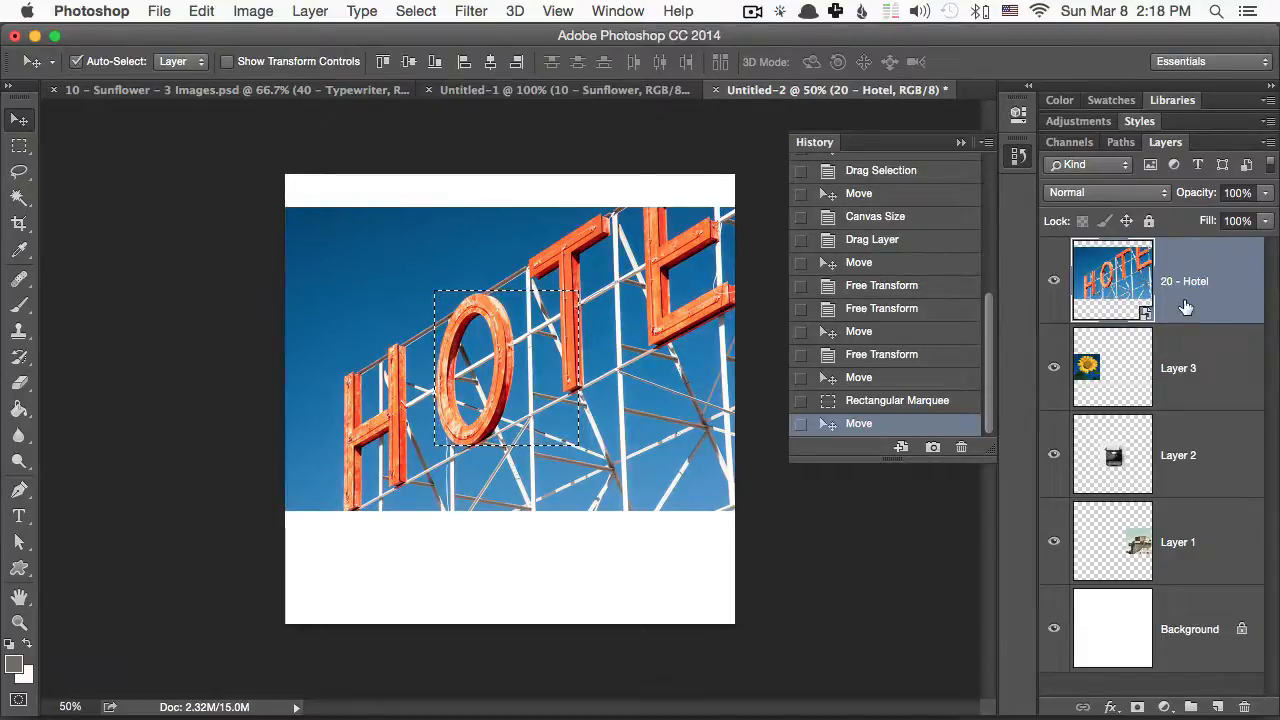
drag(1185, 316, 1186, 264)
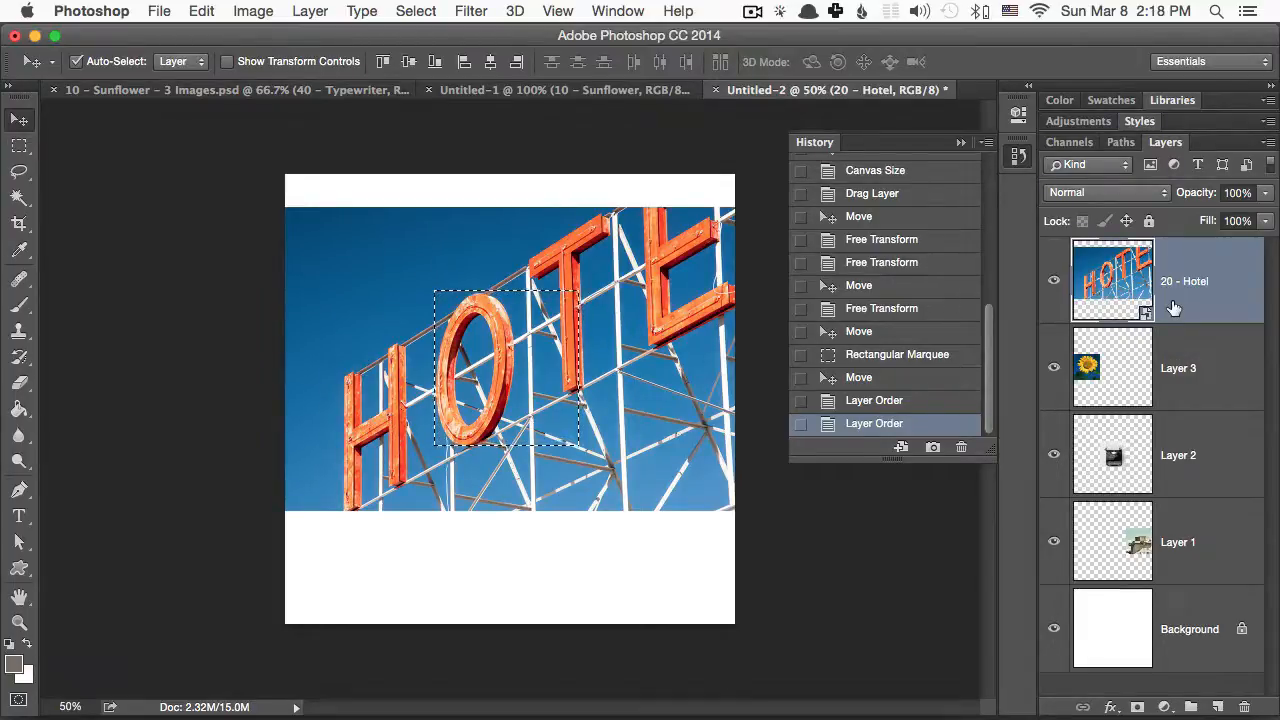
Rasterize the 20 - Hotel layer and convert it back to a smart object
right_click(1173, 307)
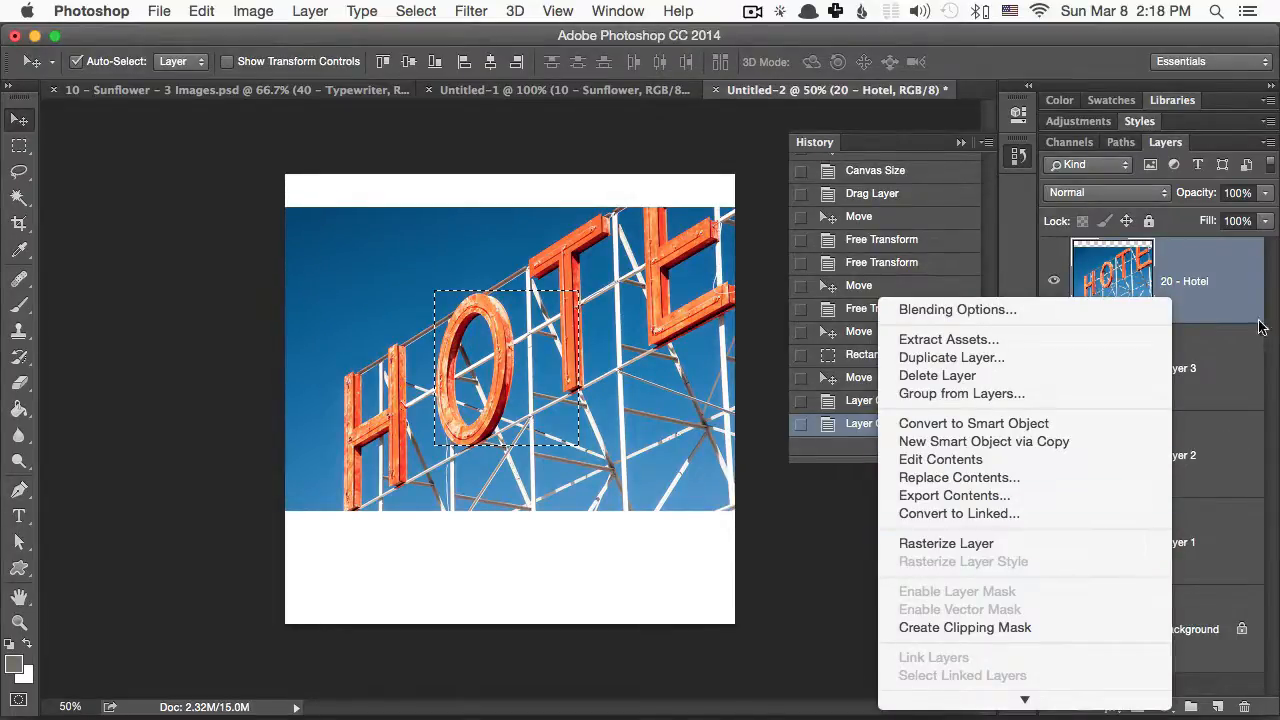
click(1091, 266)
right_click(1091, 266)
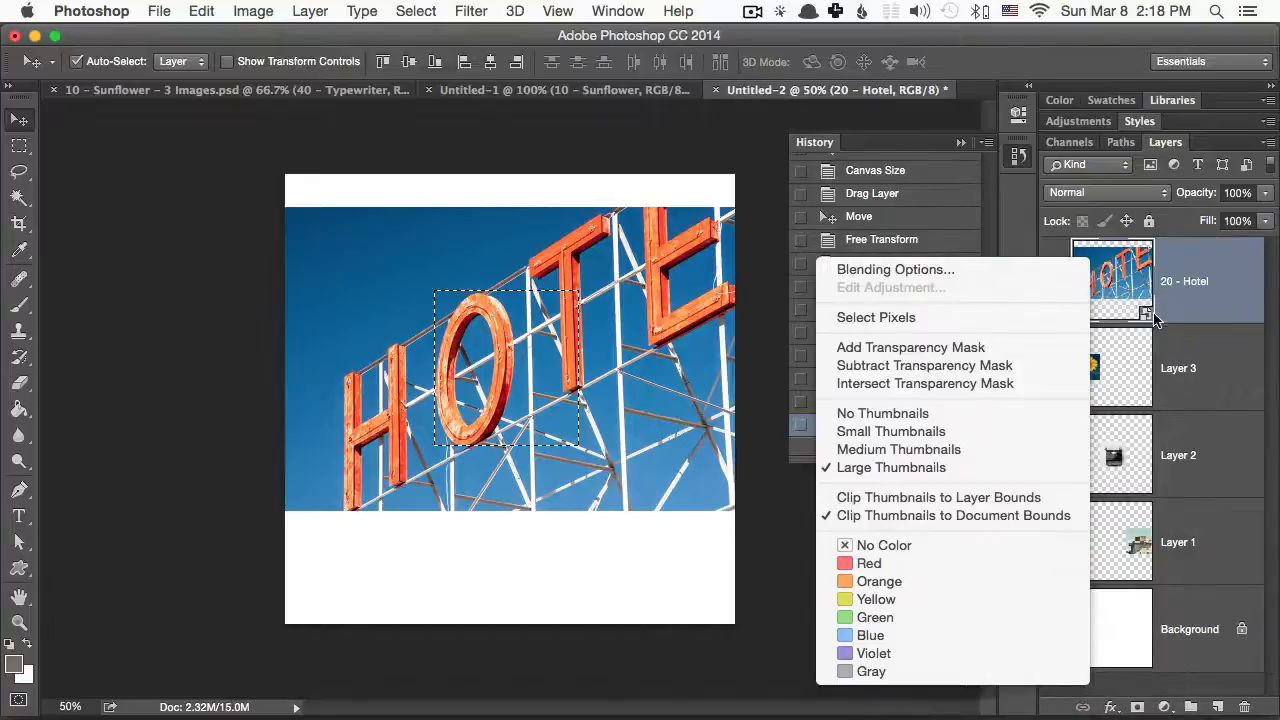
right_click(1165, 260)
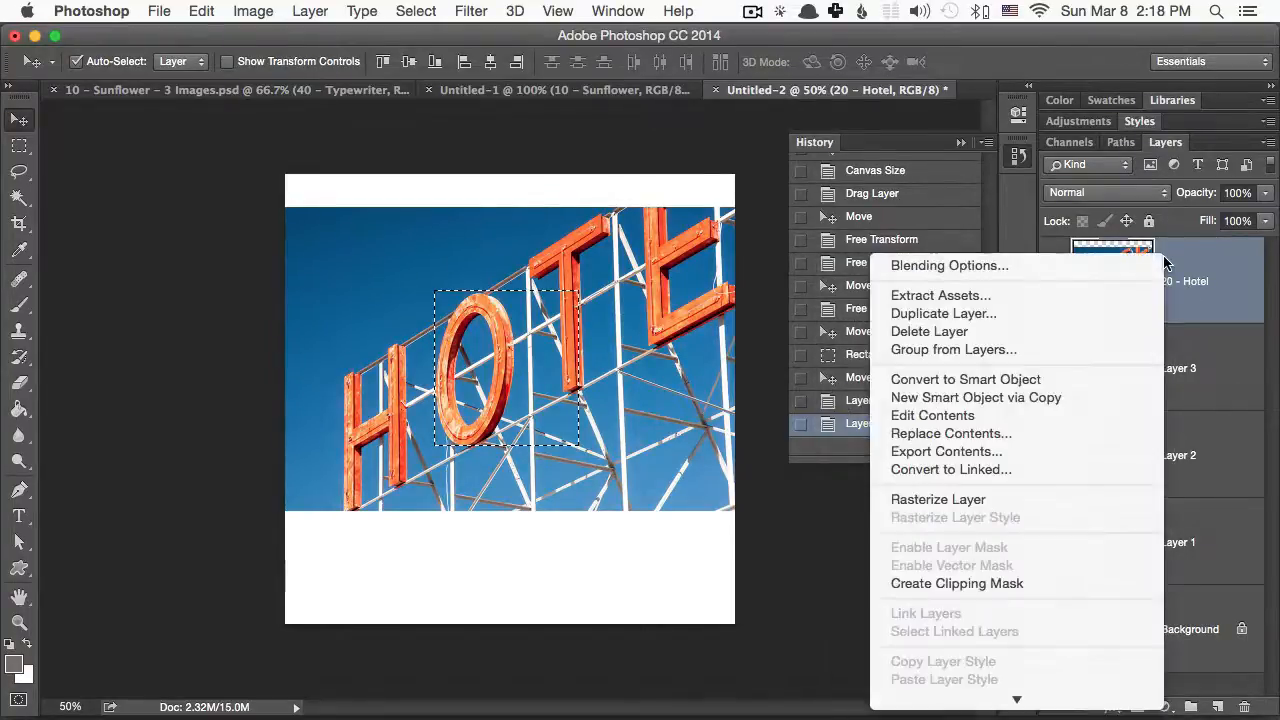
click(1015, 503)
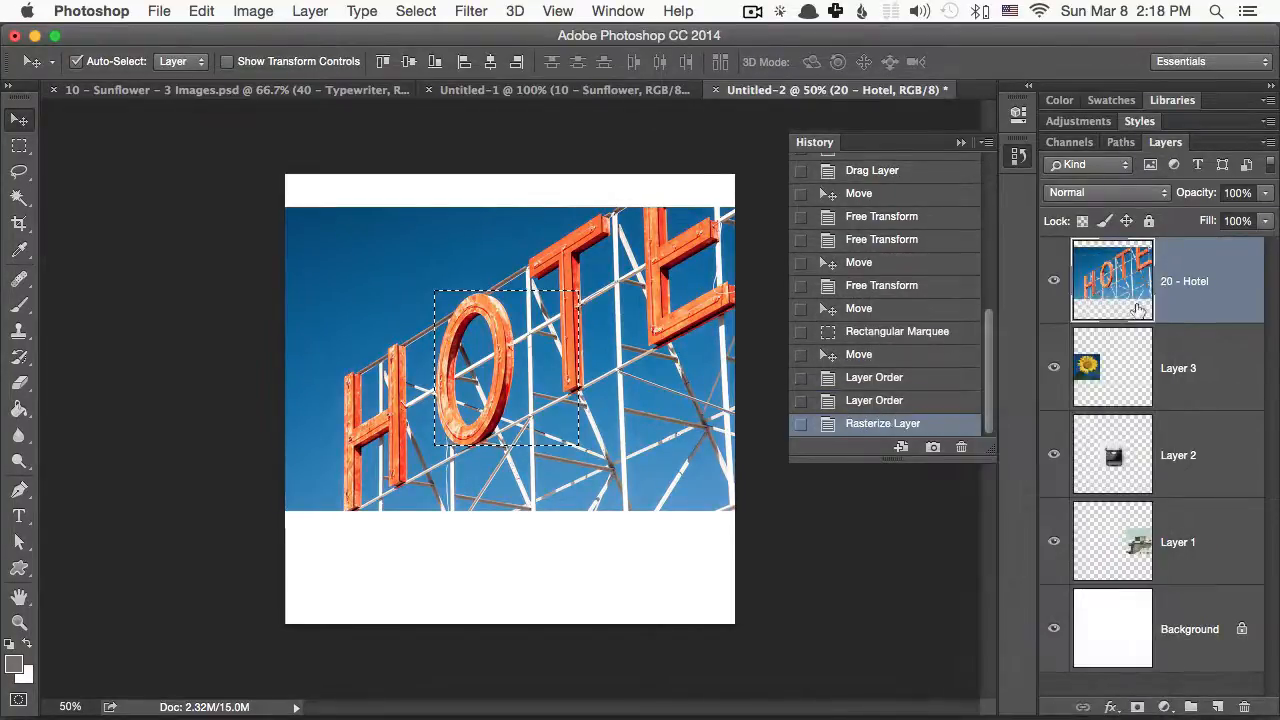
right_click(1180, 272)
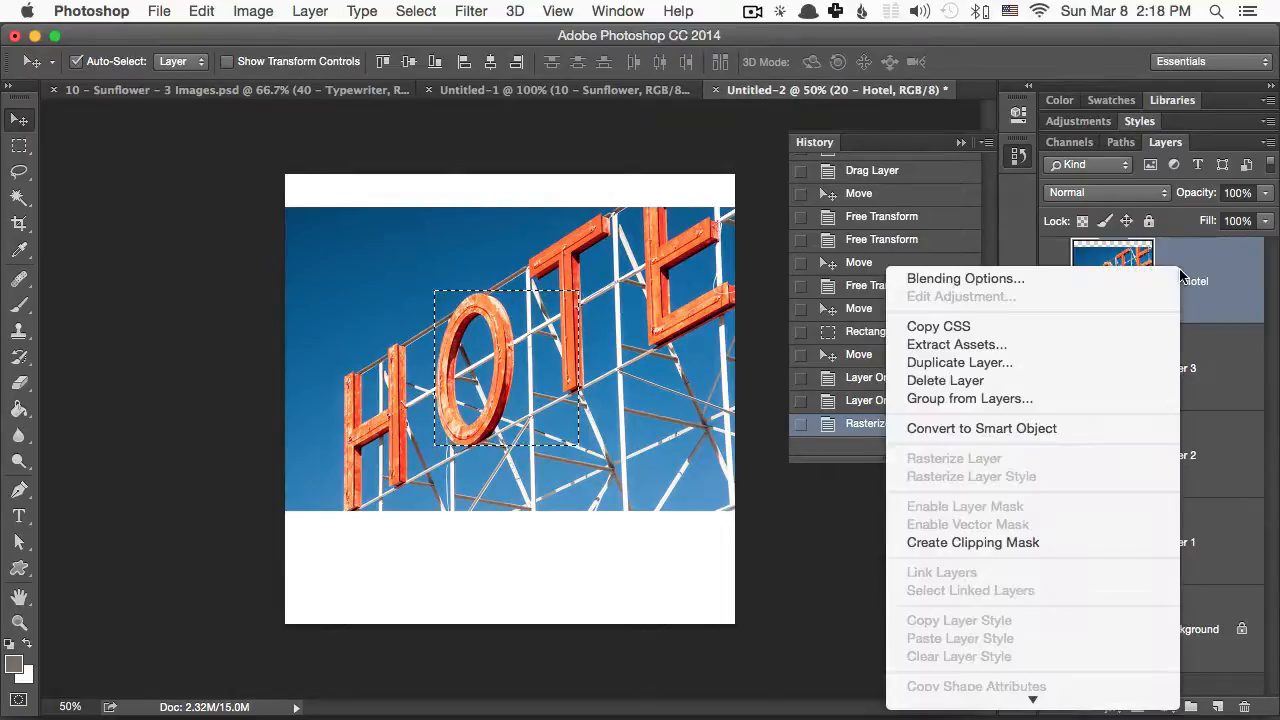
click(1100, 432)
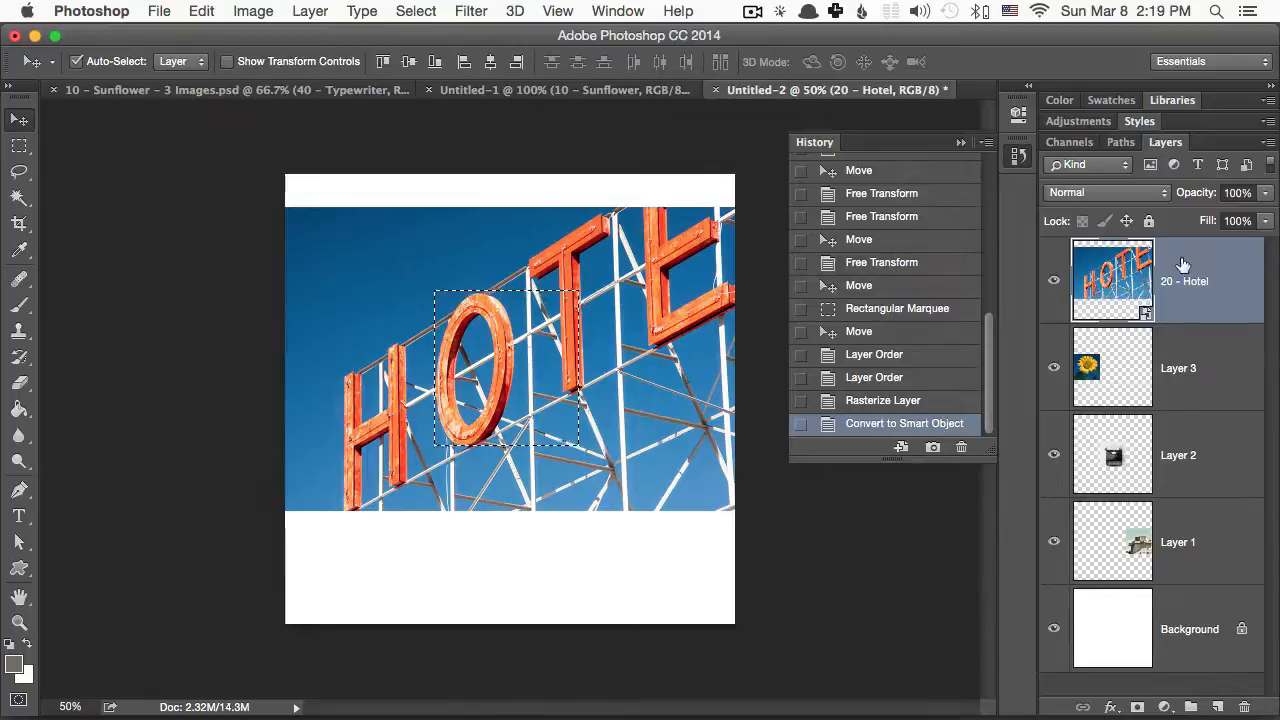
Repeat the rasterizing of the 20 - Hotel layer and its conversion to a smart object
right_click(1183, 258)
click(985, 499)
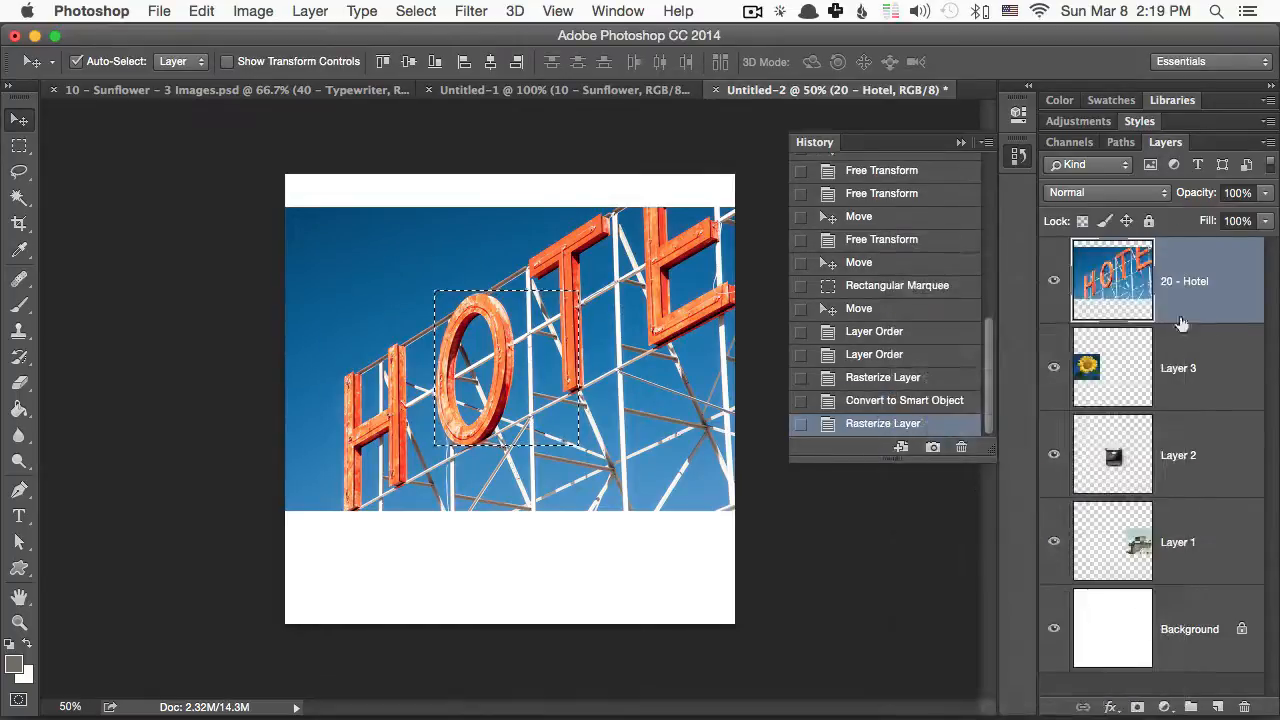
right_click(1208, 304)
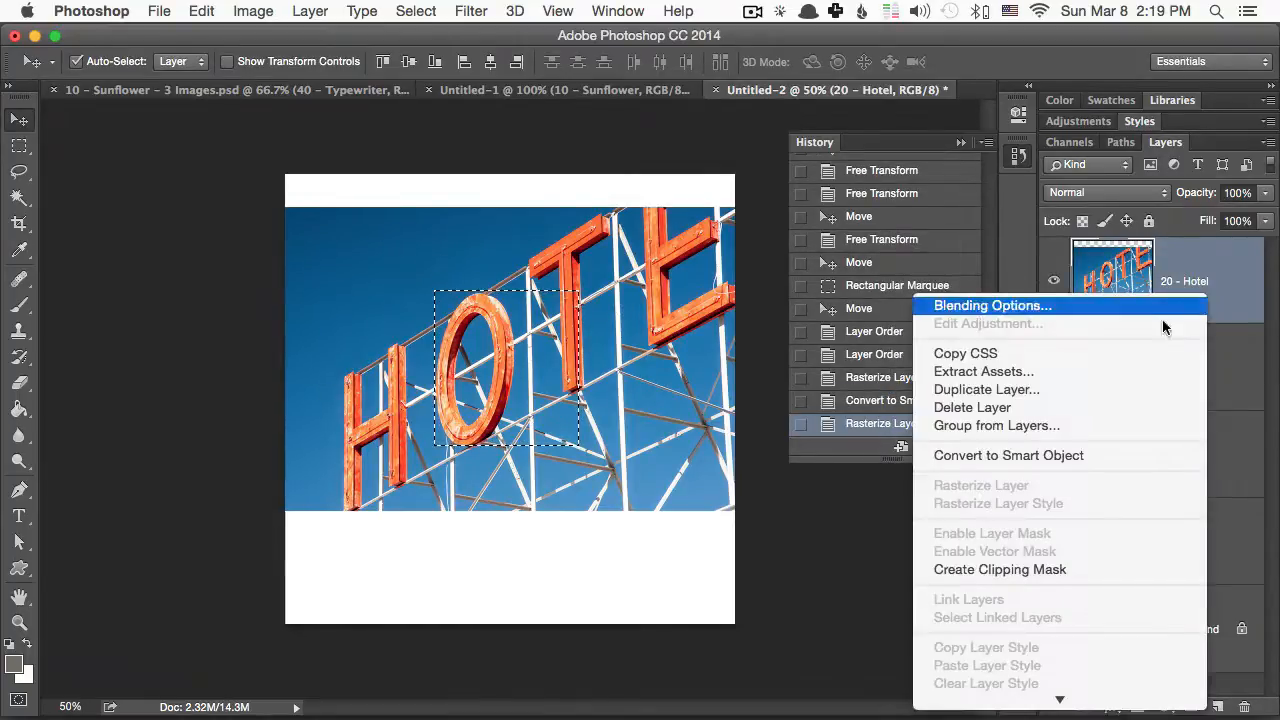
click(1118, 455)
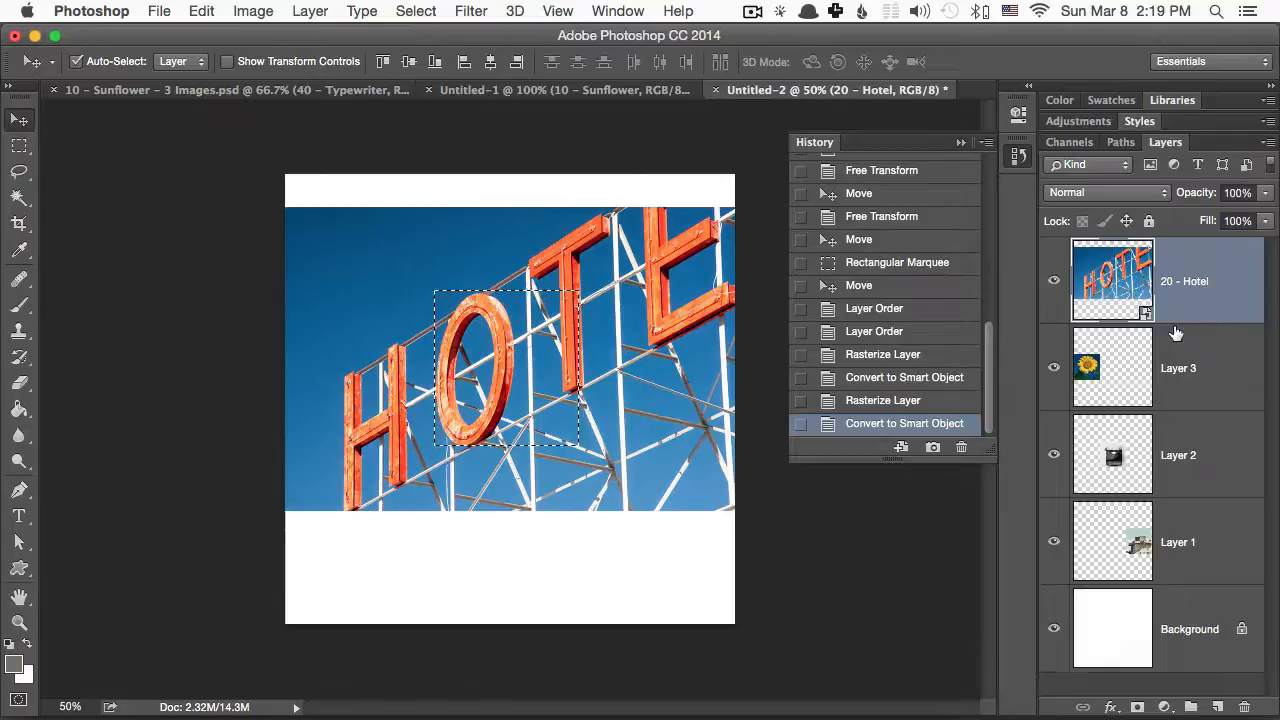